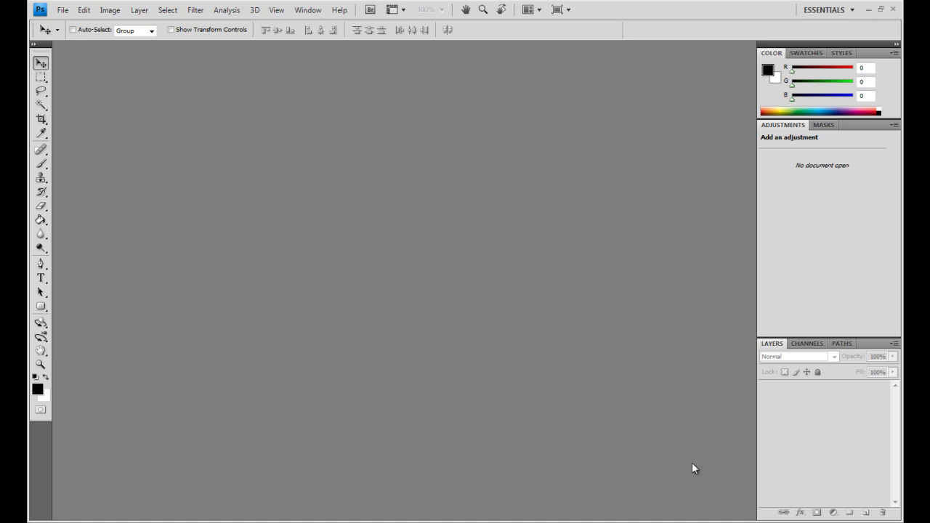
# Browse the Image and Filter menus, then cancel a new blank document without making changes
pyautogui.click(110, 10)
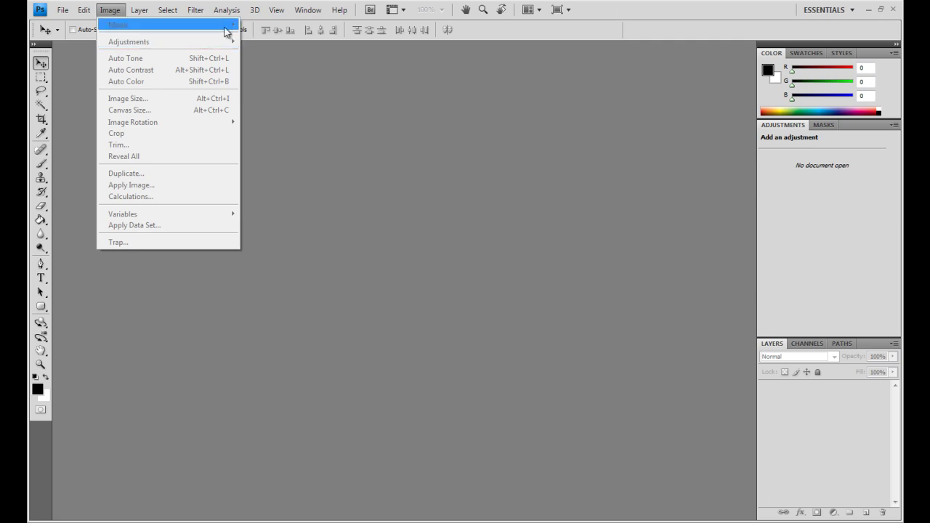
pyautogui.moveTo(194, 10)
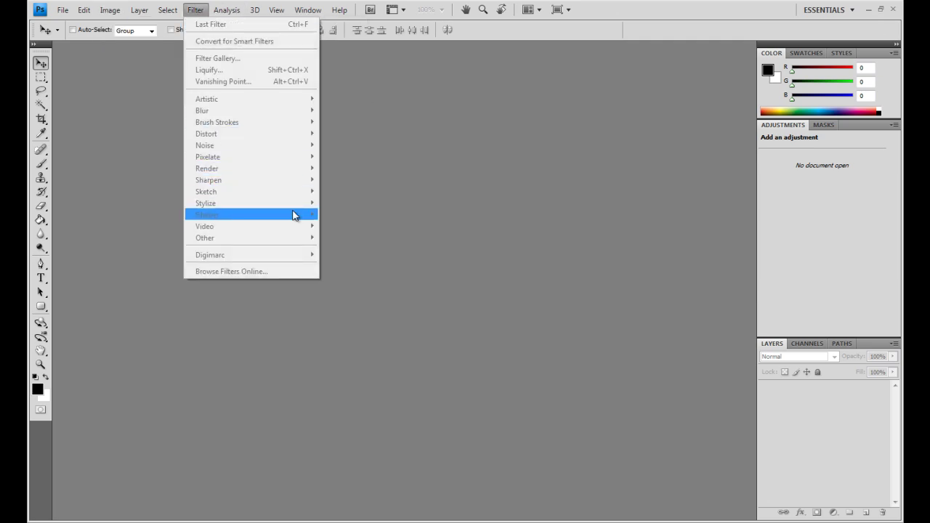
pyautogui.click(397, 226)
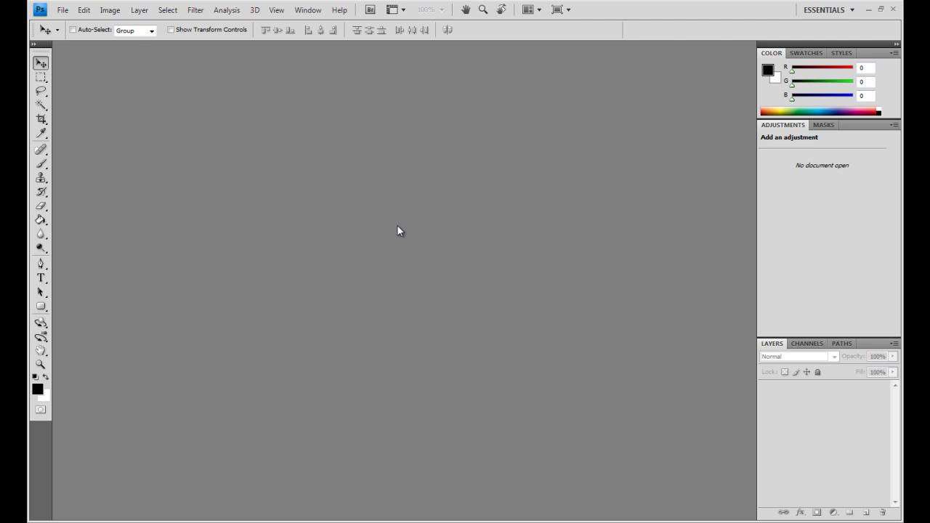
pyautogui.click(63, 10)
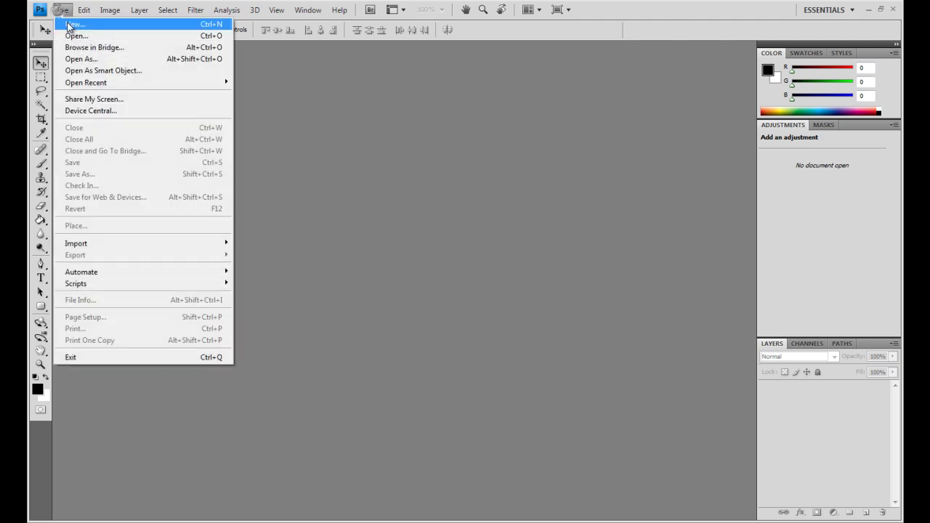
pyautogui.click(64, 24)
pyautogui.click(592, 128)
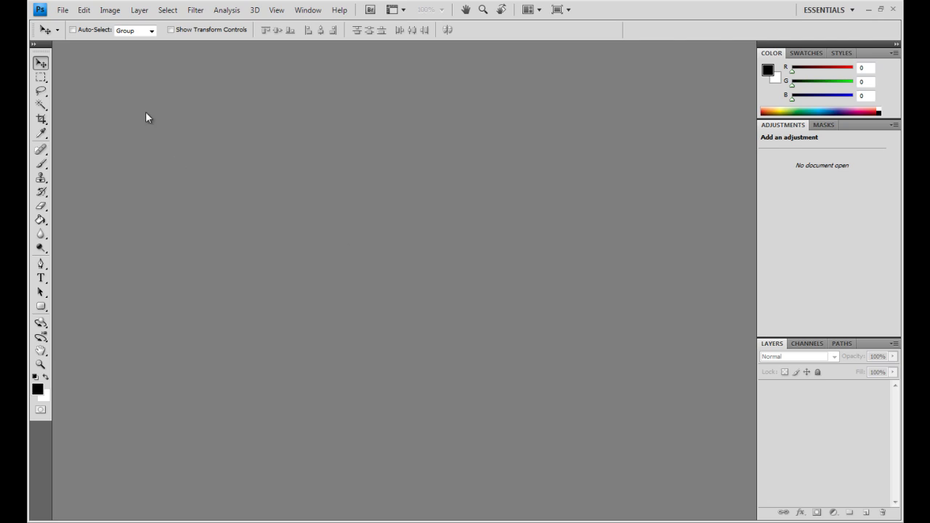
# Open DSC_0043 from the My Shoots folder, then close it again
pyautogui.click(64, 10)
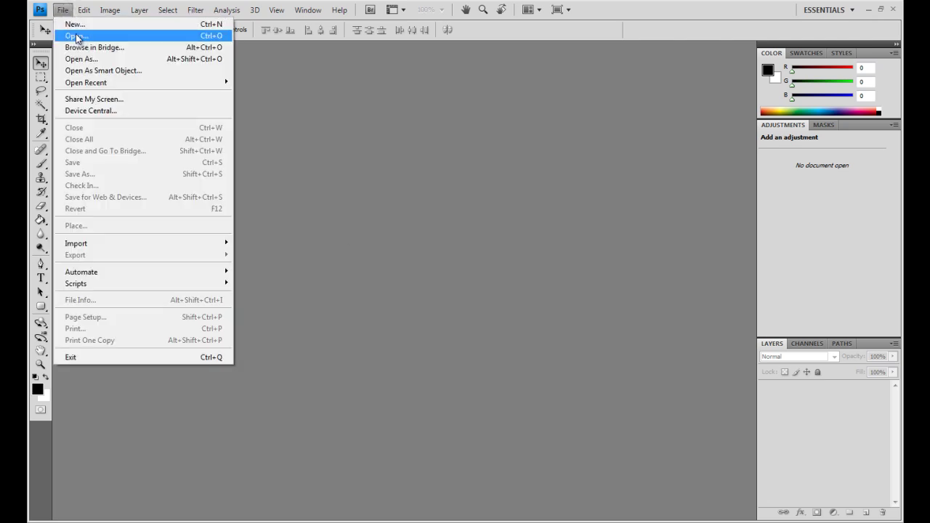
pyautogui.click(77, 36)
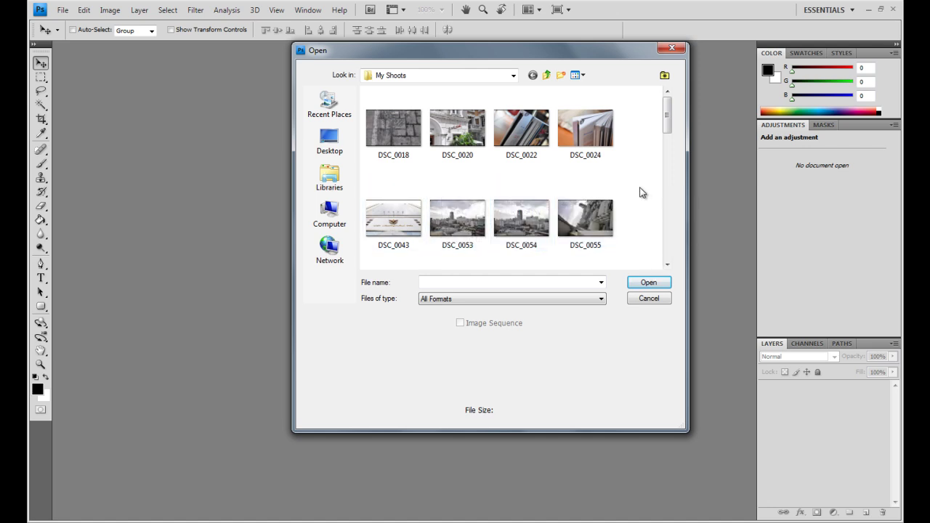
pyautogui.click(396, 220)
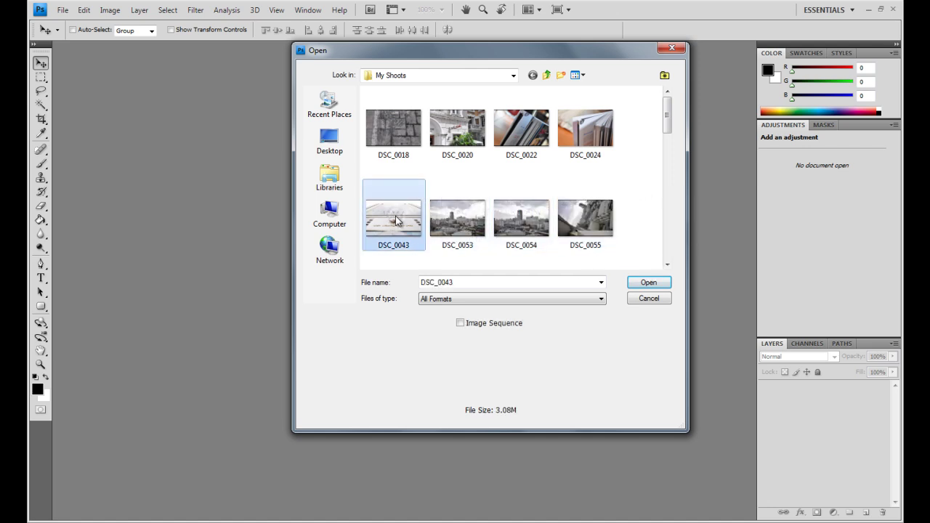
pyautogui.click(648, 282)
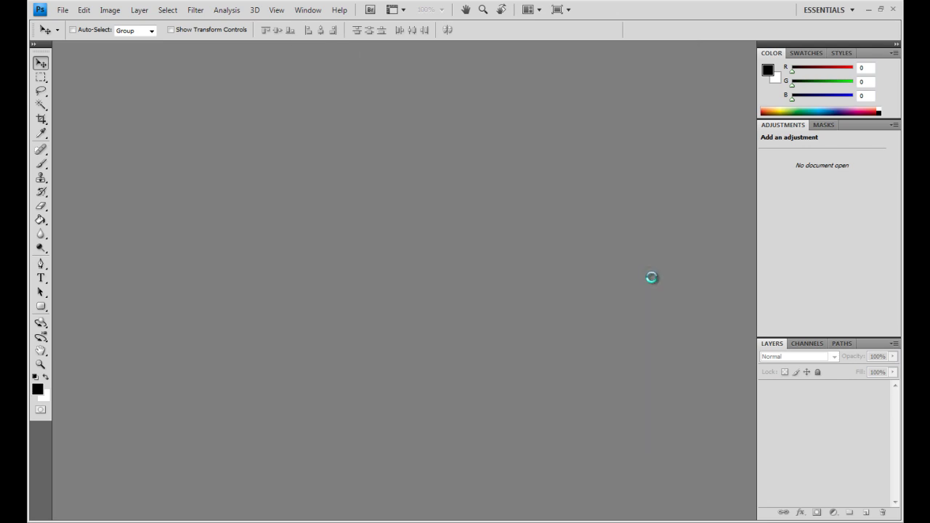
pyautogui.click(159, 46)
# Shift-select DSC_0043 through DSC_0055 in My Shoots and open all four photos together
pyautogui.click(63, 10)
pyautogui.click(72, 36)
pyautogui.click(394, 226)
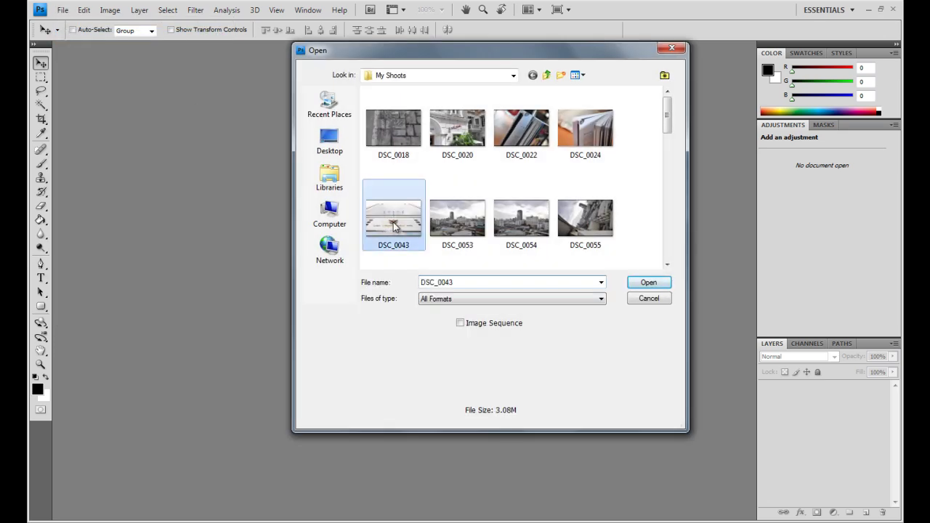
pyautogui.keyDown('ctrl'); pyautogui.click(457, 226); pyautogui.keyUp('ctrl')
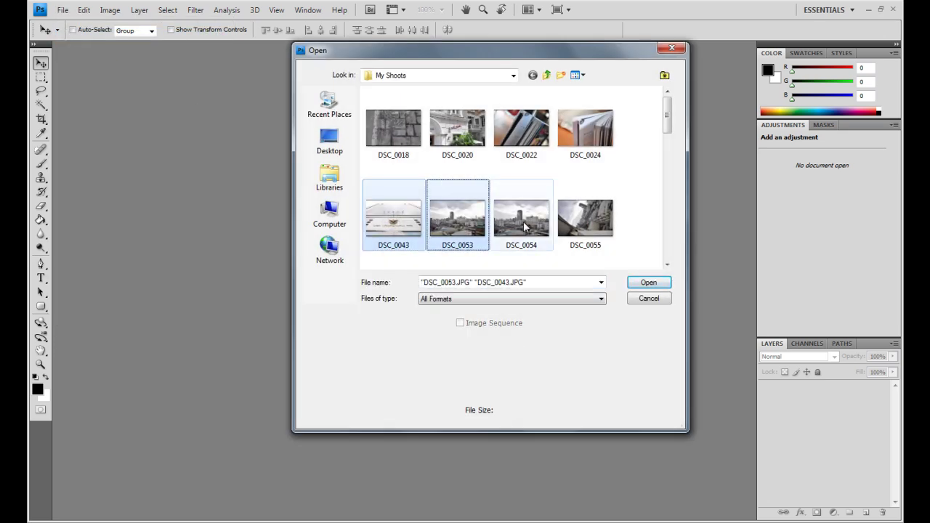
pyautogui.keyDown('ctrl'); pyautogui.click(525, 227); pyautogui.keyUp('ctrl')
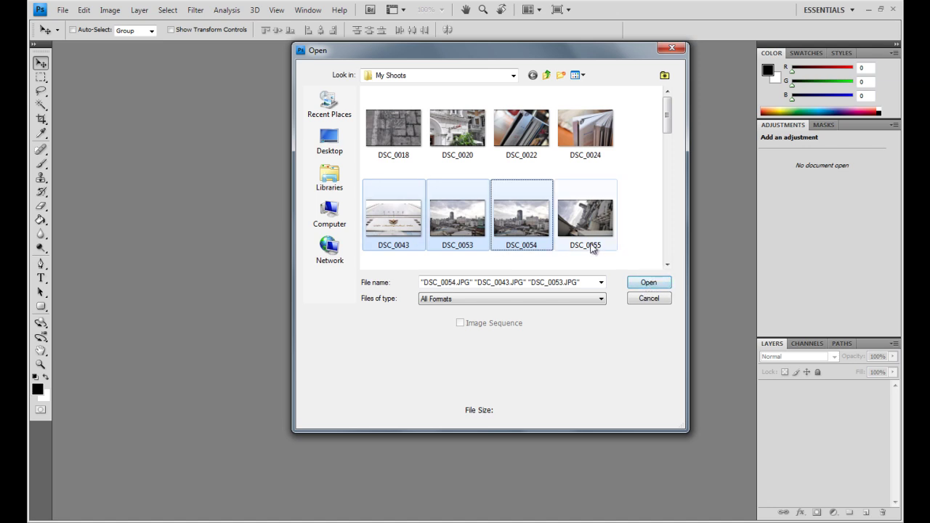
pyautogui.click(641, 207)
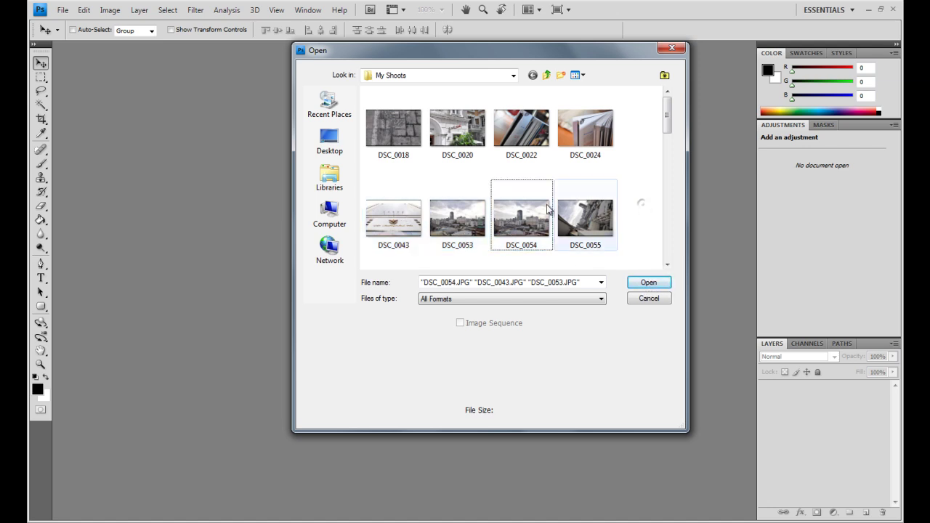
pyautogui.click(412, 213)
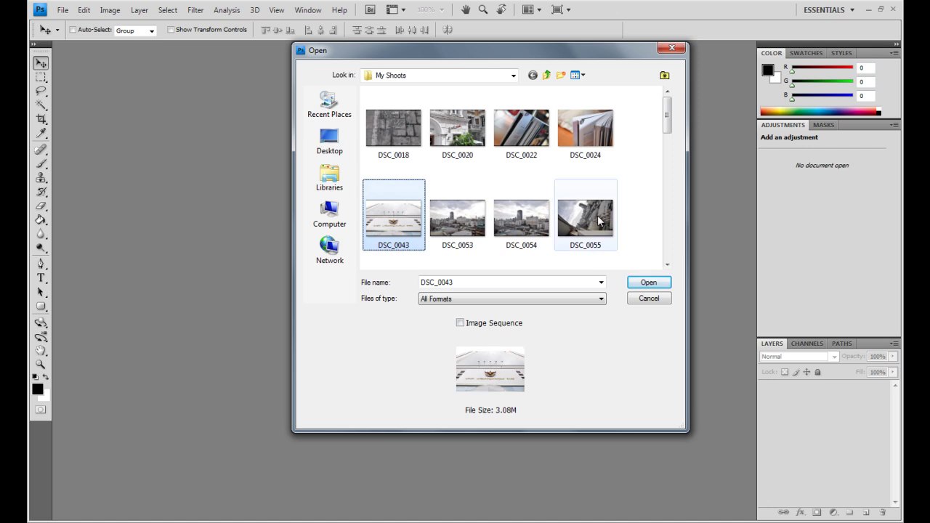
pyautogui.keyDown('shift'); pyautogui.click(600, 220); pyautogui.keyUp('shift')
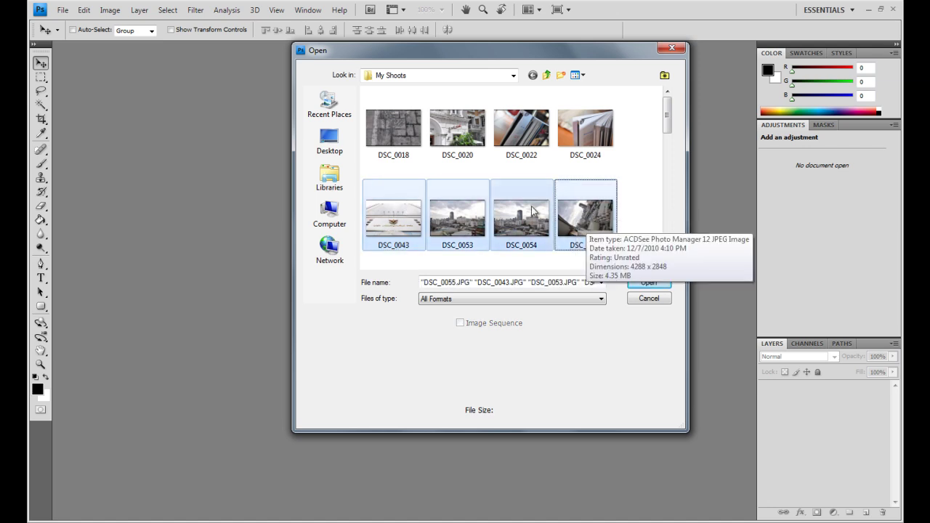
pyautogui.click(649, 283)
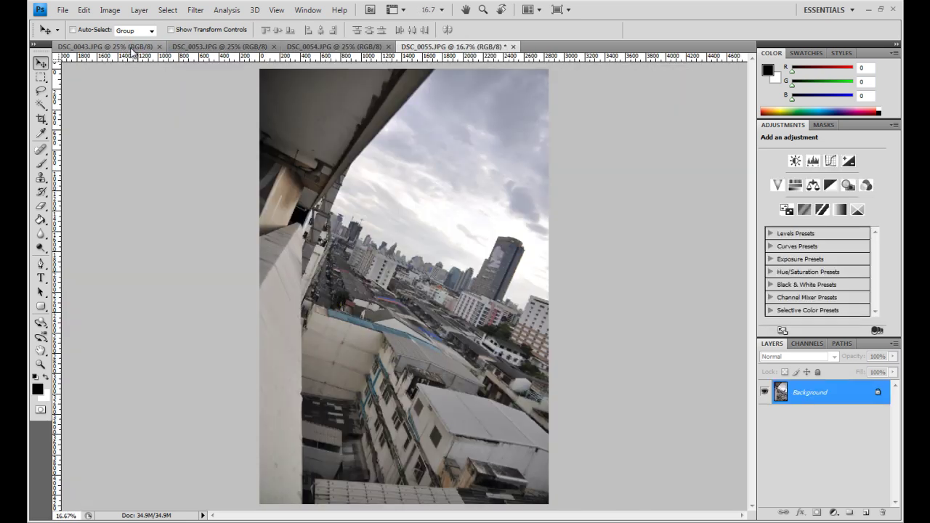
# Compare the DSC_0054, DSC_0053 and DSC_0043 photos by switching between their document tabs
pyautogui.click(353, 46)
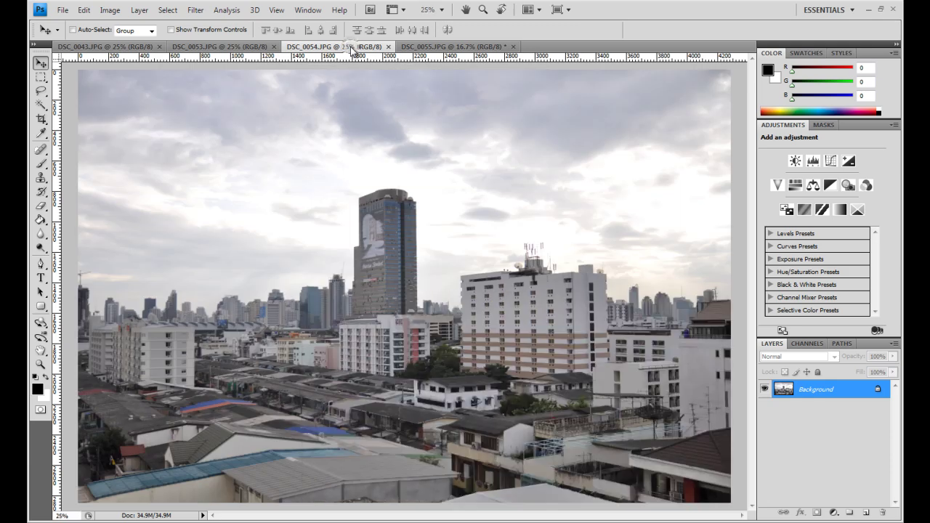
pyautogui.click(236, 47)
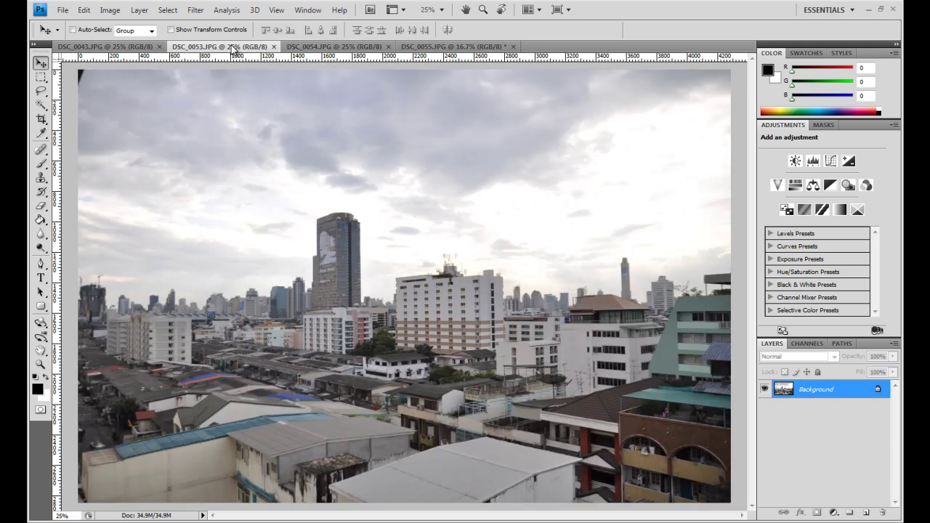
pyautogui.click(118, 48)
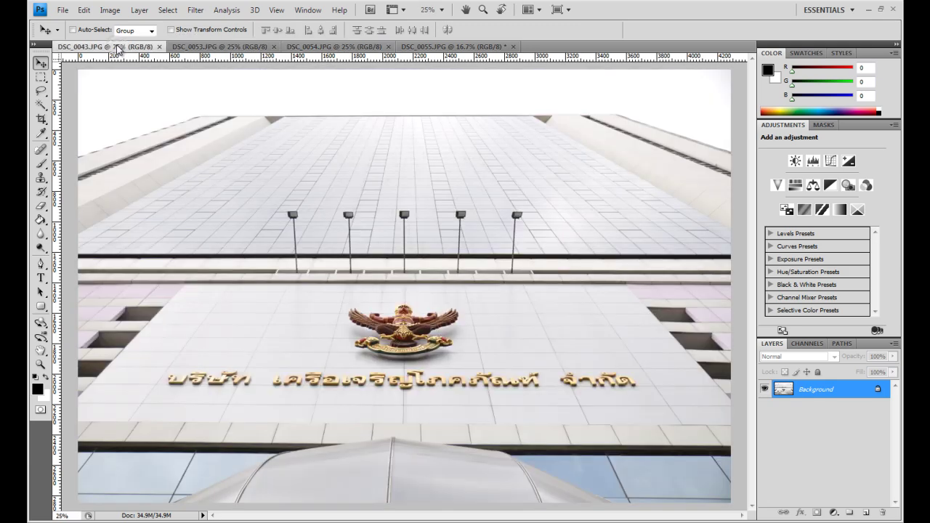
pyautogui.click(238, 48)
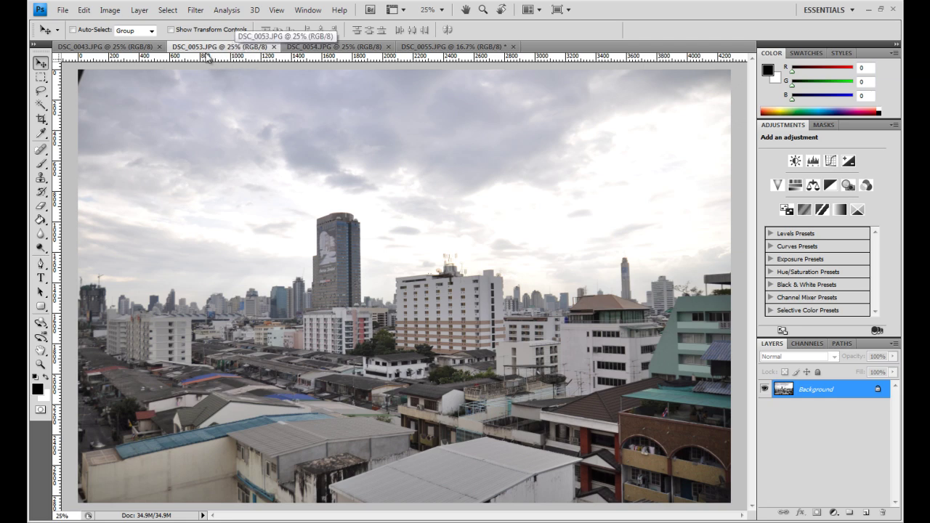
# Close DSC_0043, DSC_0053, DSC_0054 and DSC_0055 one after another
pyautogui.click(159, 47)
pyautogui.click(158, 46)
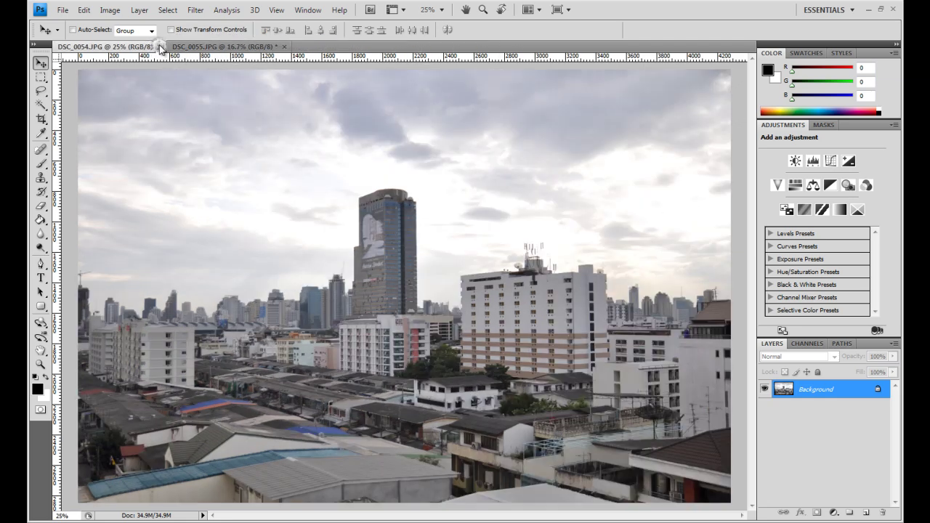
pyautogui.click(159, 46)
pyautogui.click(160, 46)
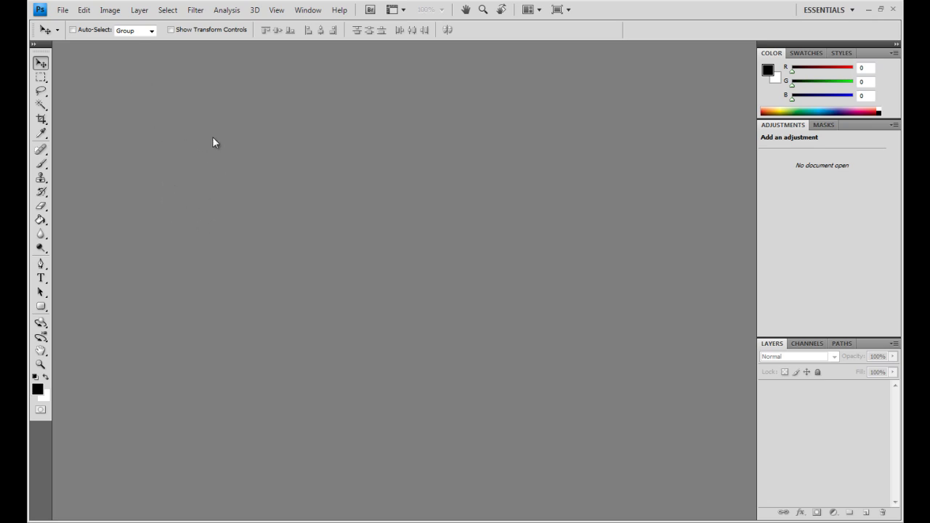
pyautogui.doubleClick(303, 220)
pyautogui.moveTo(509, 57); pyautogui.dragTo(446, 72)
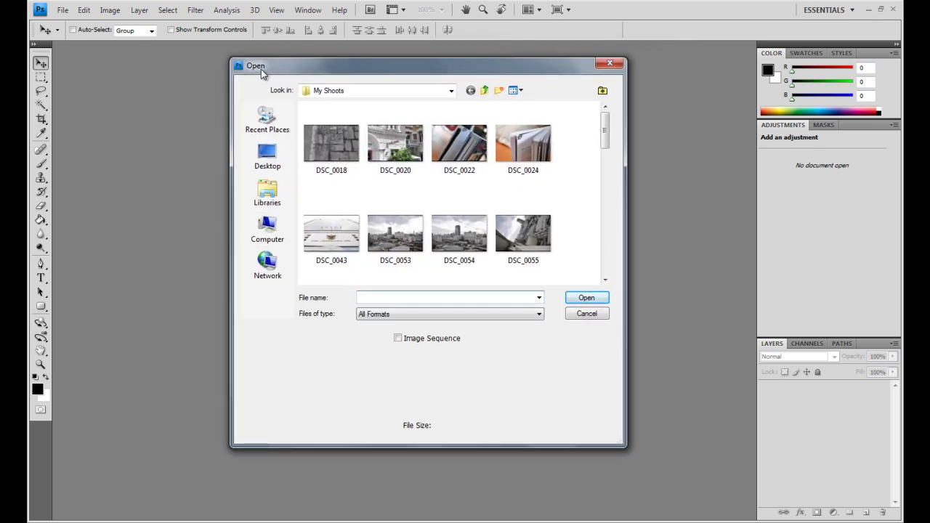
pyautogui.click(387, 228)
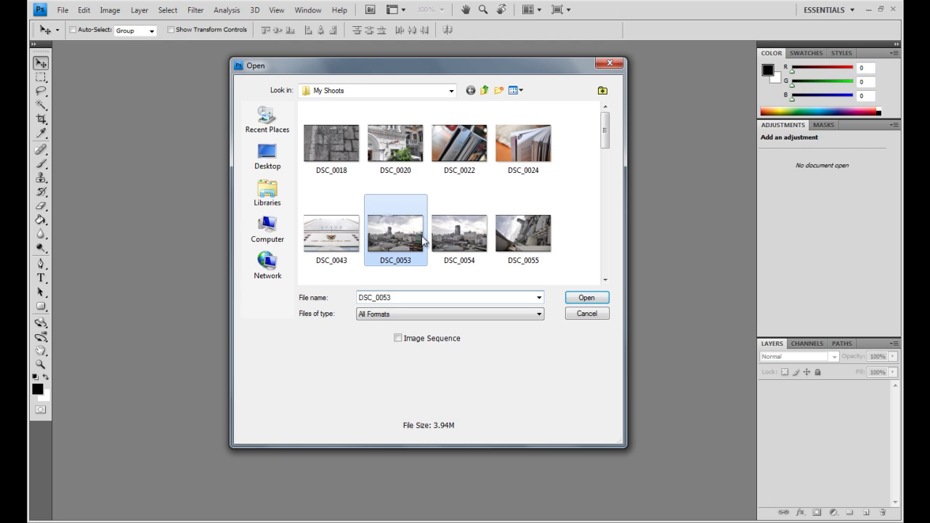
pyautogui.doubleClick(396, 225)
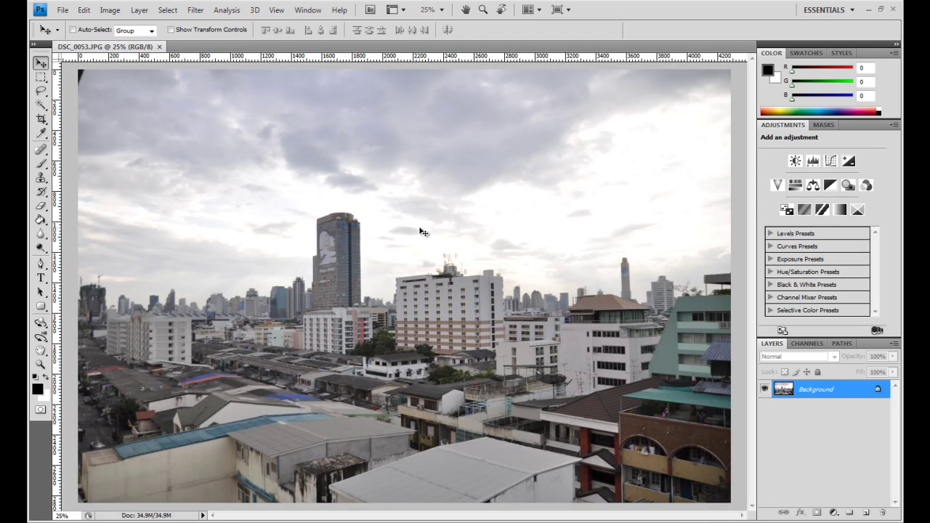
pyautogui.click(160, 47)
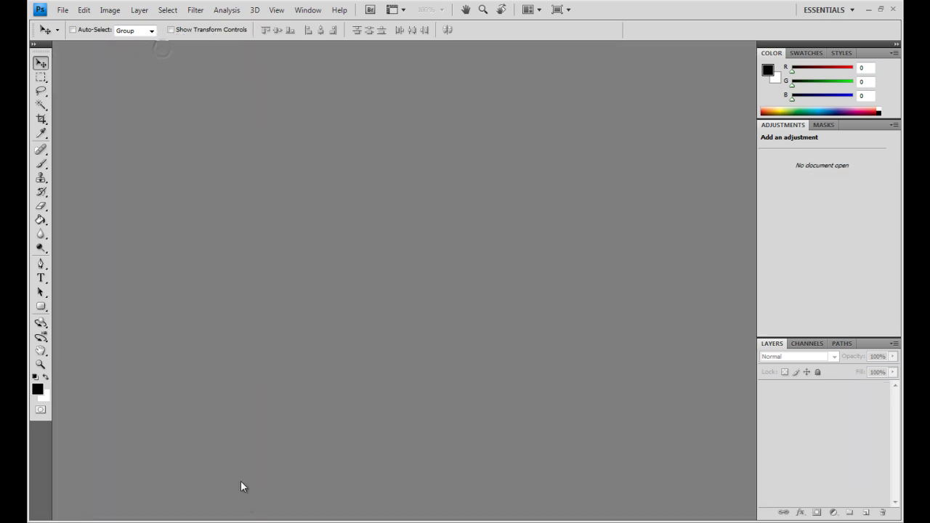
# Drag DSC_0043 from the My Shoots folder into Photoshop, then close it
pyautogui.hotkey('alt', 'Tab')
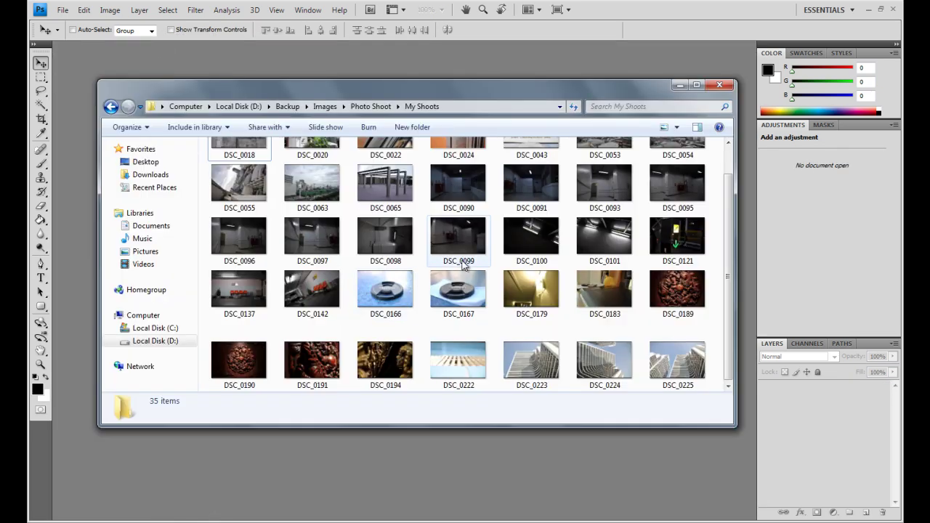
pyautogui.scroll(1, 536, 261)
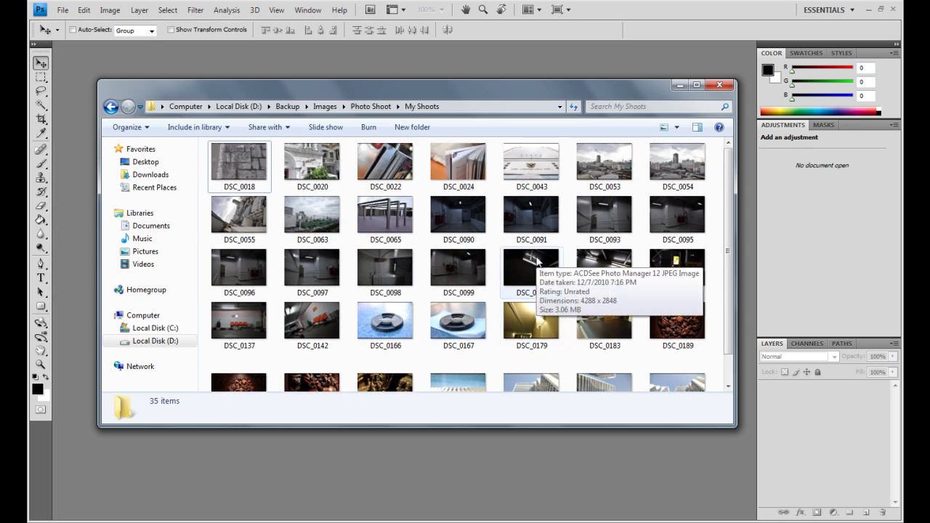
pyautogui.click(523, 170)
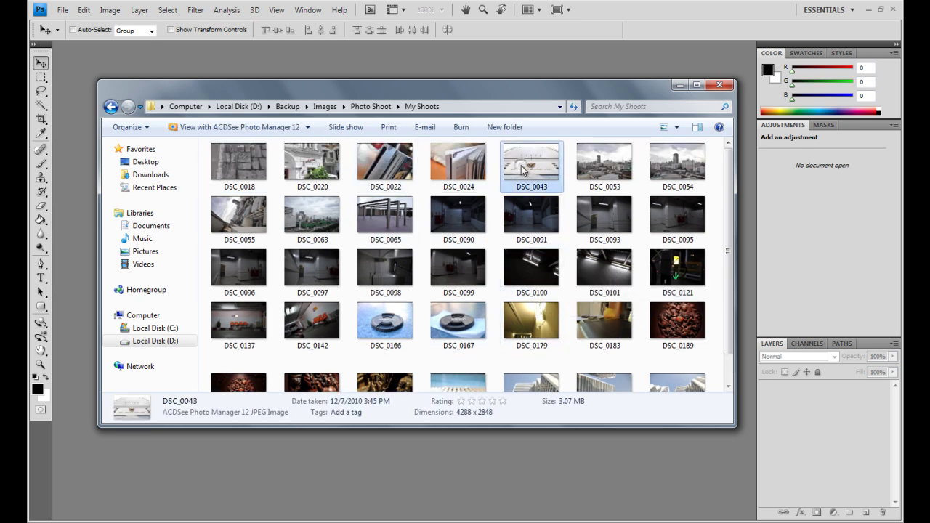
pyautogui.moveTo(522, 169); pyautogui.dragTo(84, 212)
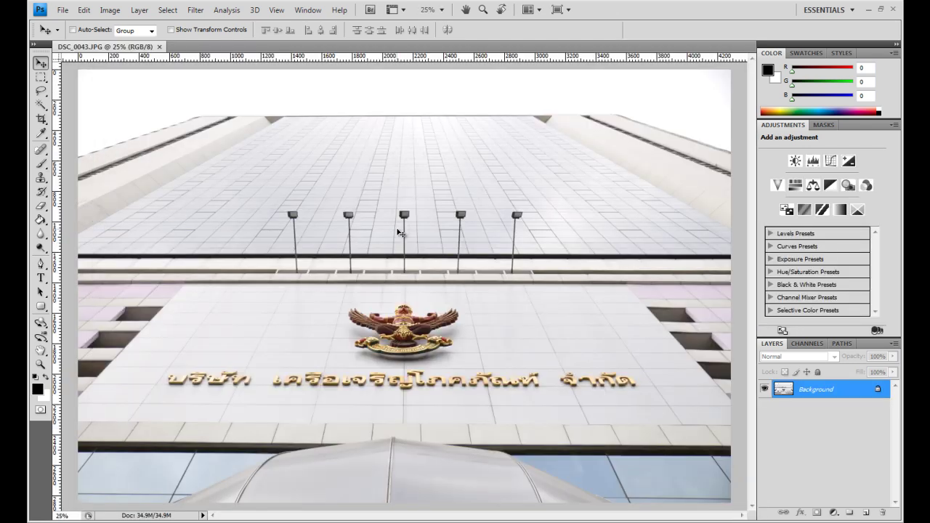
pyautogui.click(158, 47)
# Select DSC_0043, DSC_0053 and DSC_0024 in Explorer and drag all three into Photoshop
pyautogui.hotkey('alt', 'Tab')
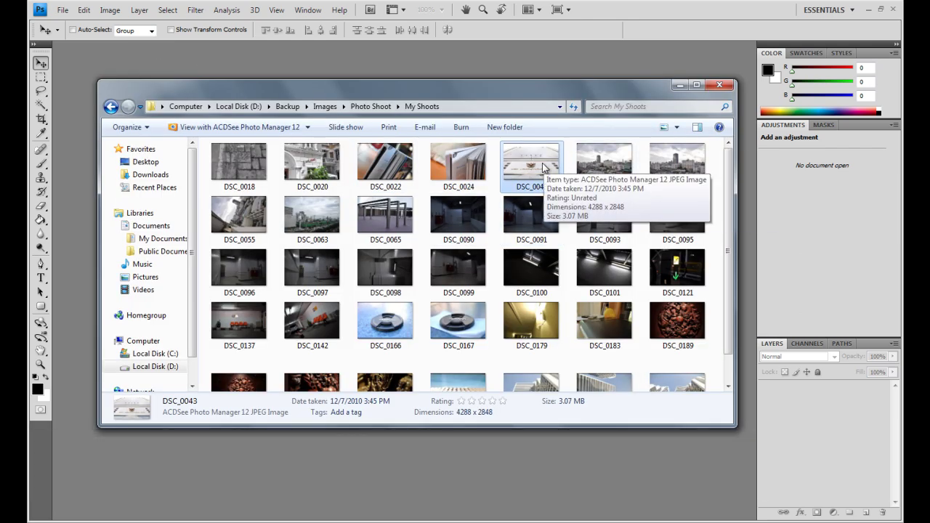
pyautogui.keyDown('ctrl'); pyautogui.click(612, 164); pyautogui.keyUp('ctrl')
pyautogui.keyDown('ctrl'); pyautogui.click(466, 173); pyautogui.keyUp('ctrl')
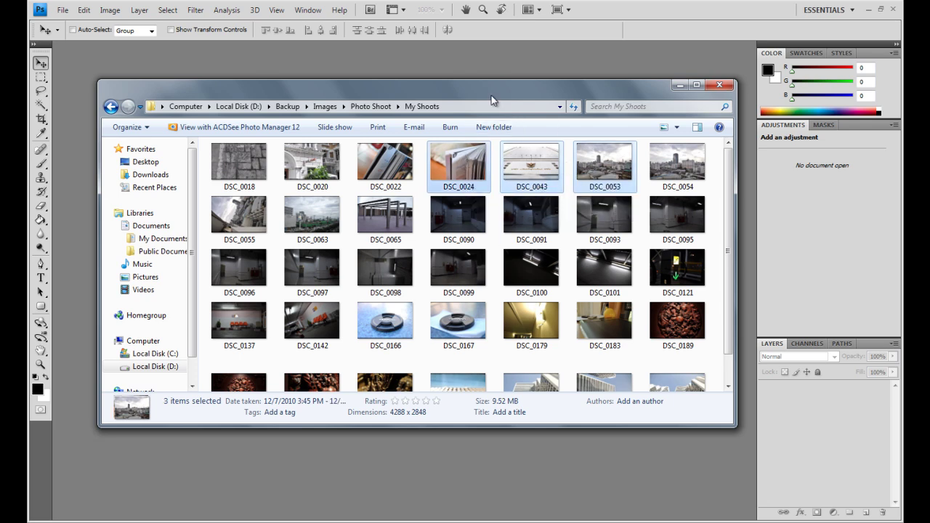
pyautogui.moveTo(495, 101); pyautogui.dragTo(492, 153)
pyautogui.moveTo(523, 228); pyautogui.dragTo(383, 110)
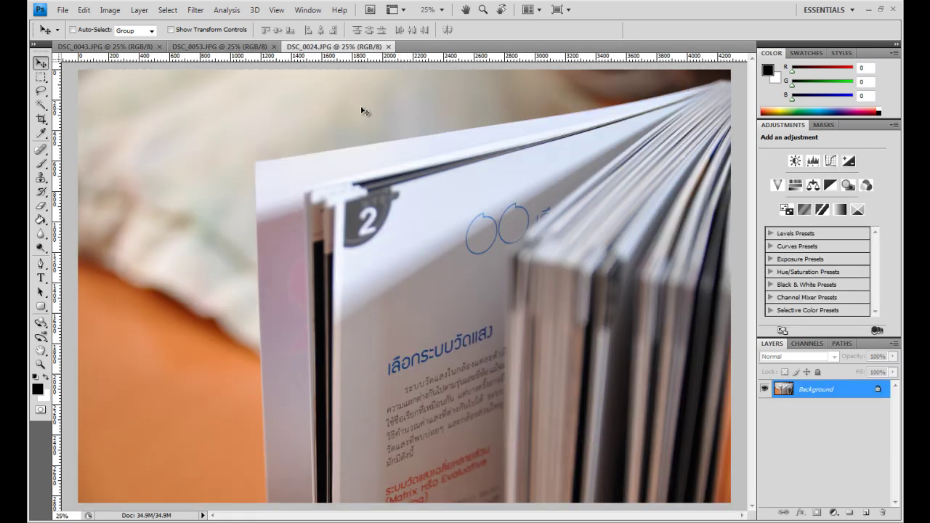
# Close DSC_0024 and DSC_0043, keeping only DSC_0053, and show the Image > Adjustments list
pyautogui.click(388, 46)
pyautogui.click(159, 46)
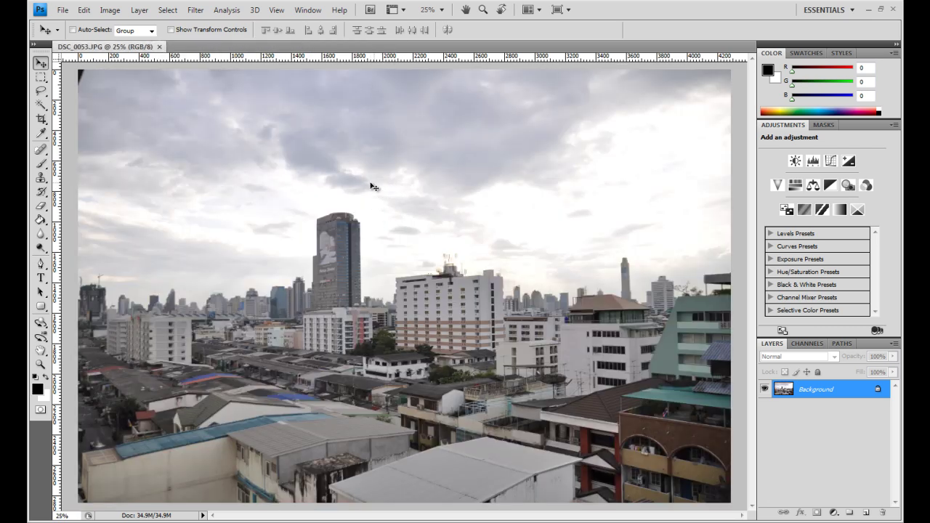
pyautogui.click(116, 13)
pyautogui.moveTo(120, 42)
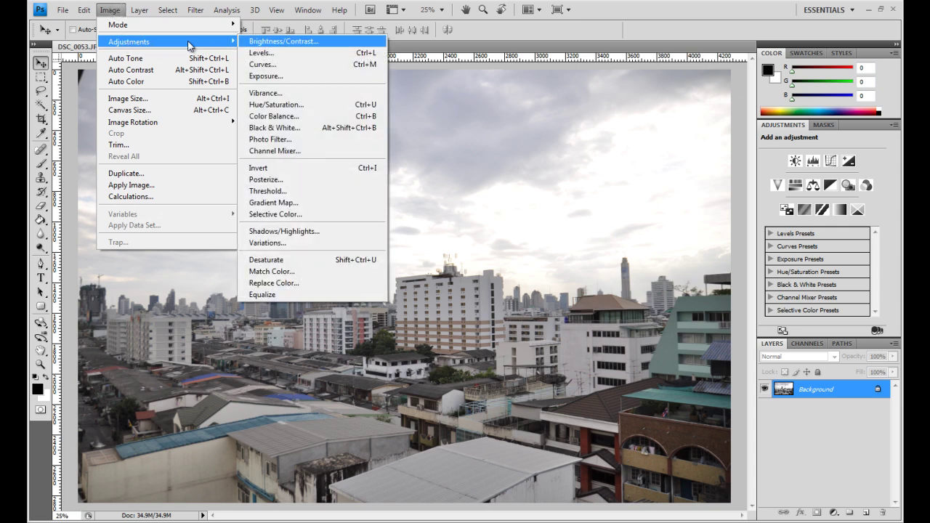
# Open the Curves dialog from Image > Adjustments and move it toward the centre
pyautogui.click(260, 64)
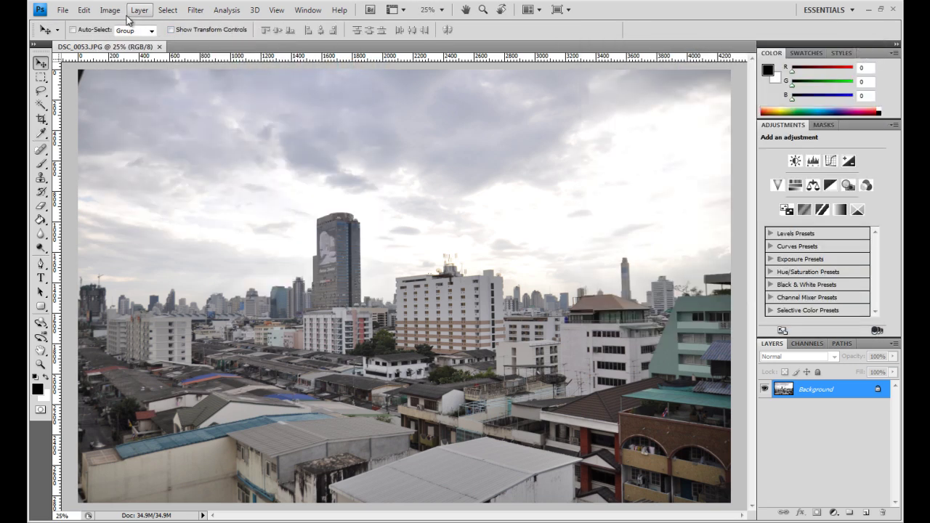
pyautogui.click(109, 9)
pyautogui.moveTo(127, 42)
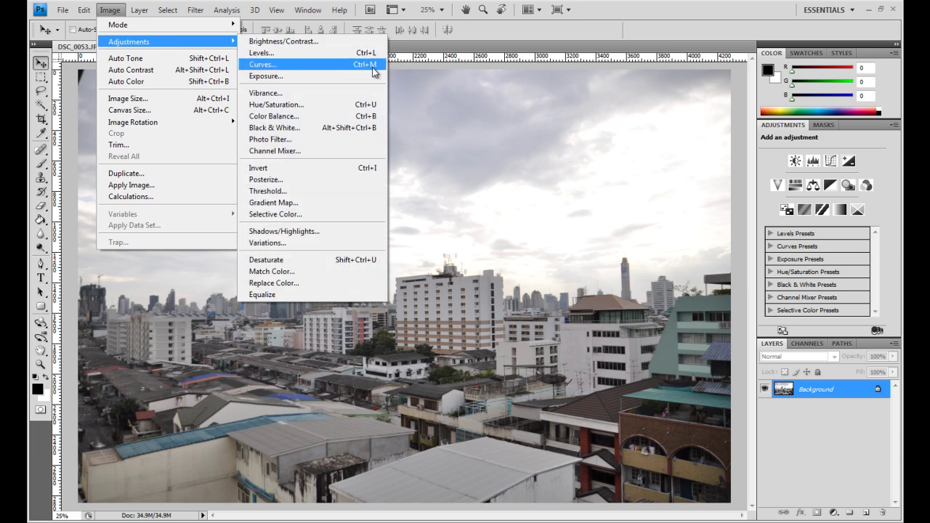
pyautogui.click(515, 46)
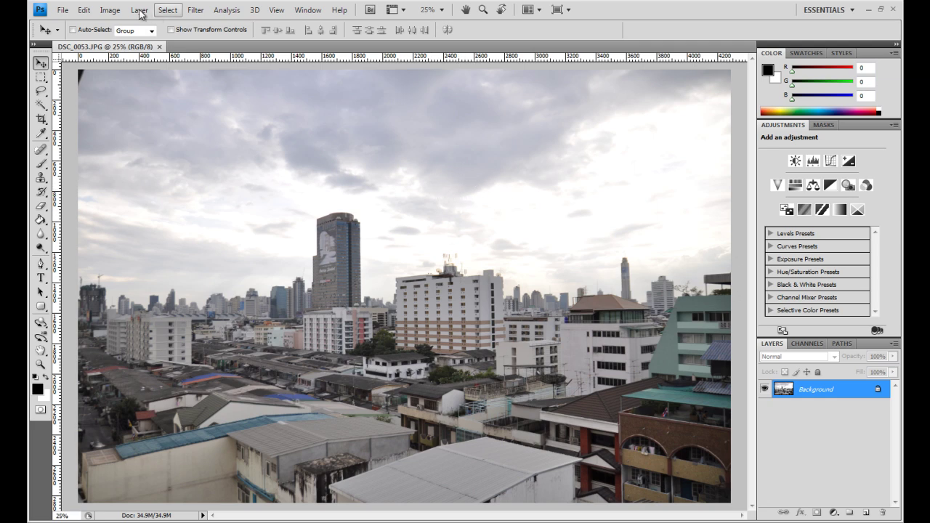
pyautogui.click(111, 11)
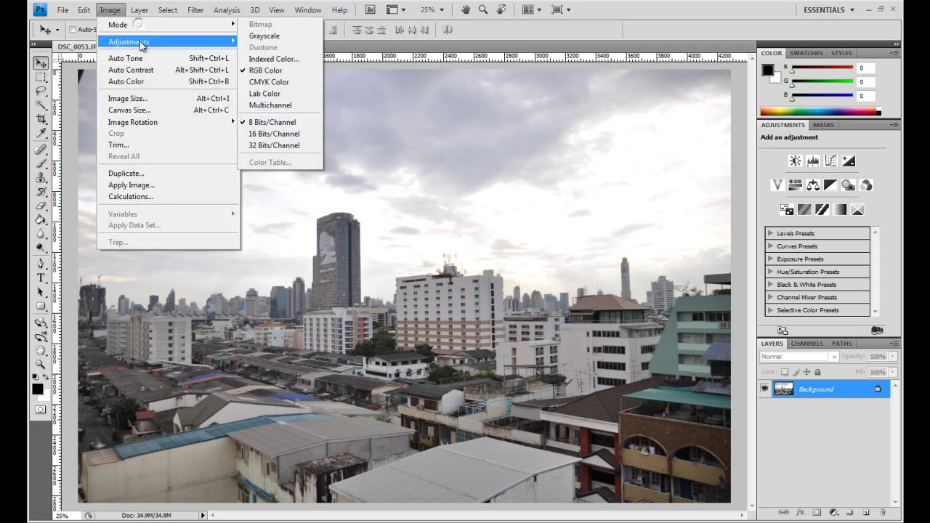
pyautogui.click(284, 64)
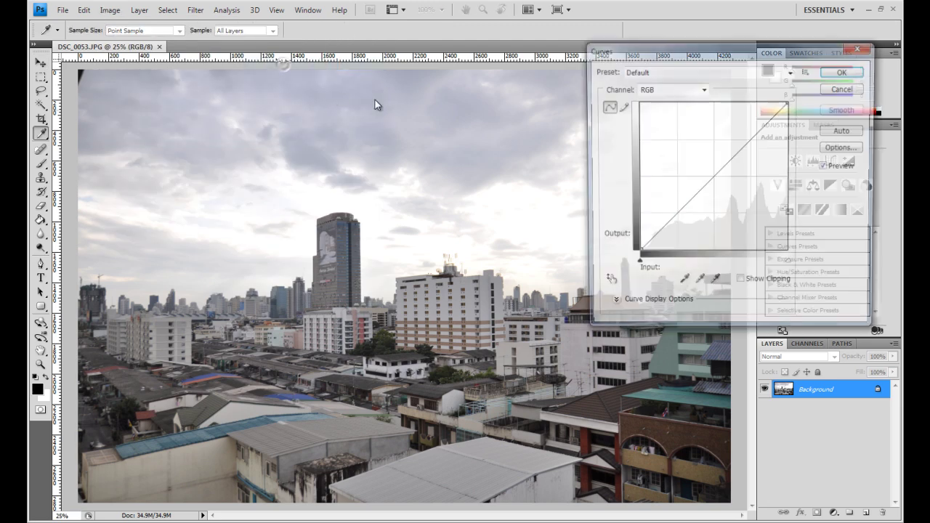
pyautogui.moveTo(708, 58); pyautogui.dragTo(680, 56)
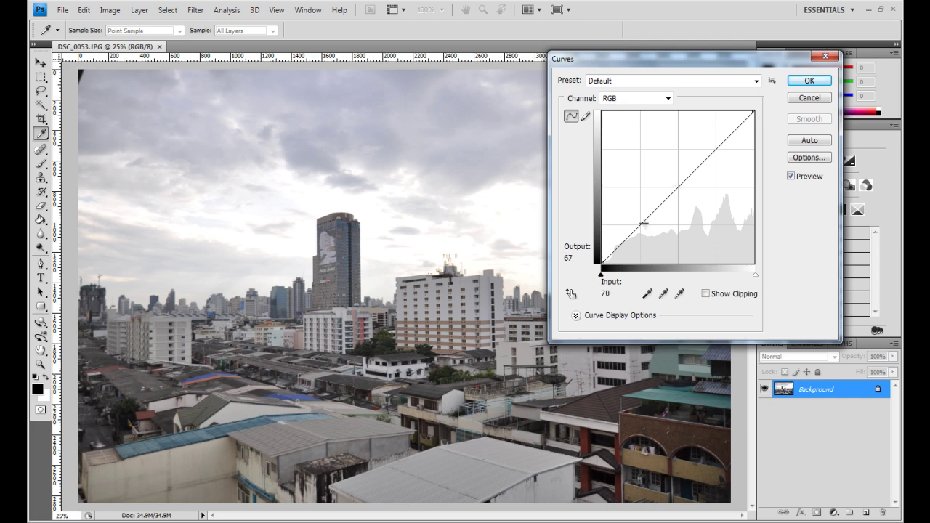
# Keep the RGB channel and add a control point at the curve's midpoint
pyautogui.click(622, 104)
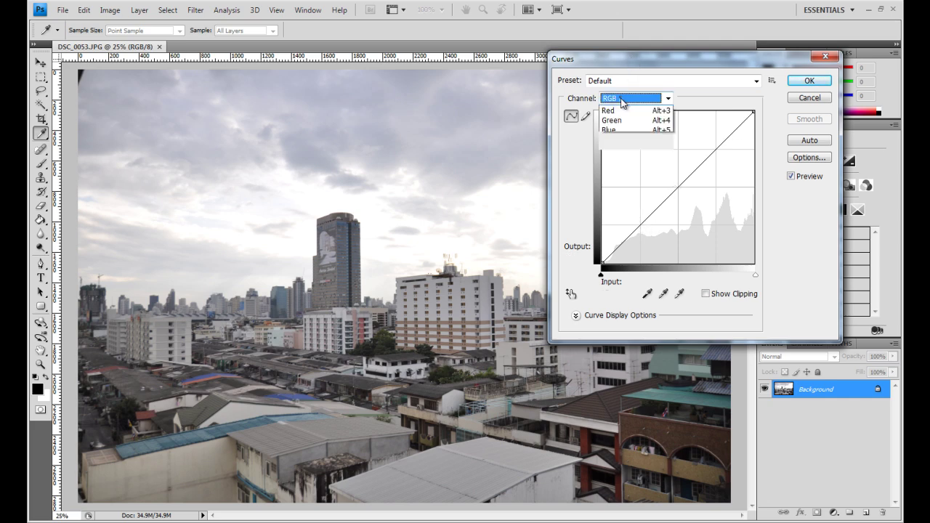
pyautogui.click(634, 108)
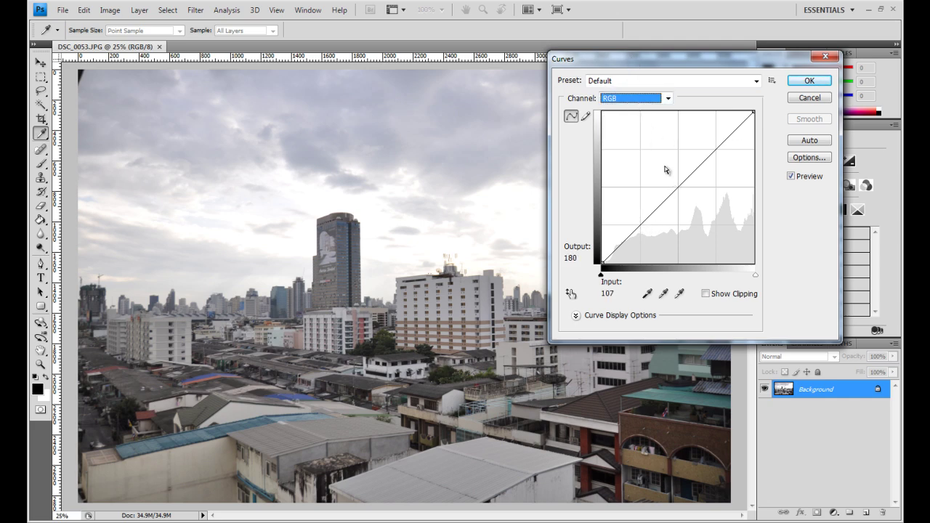
pyautogui.moveTo(672, 64); pyautogui.dragTo(707, 59)
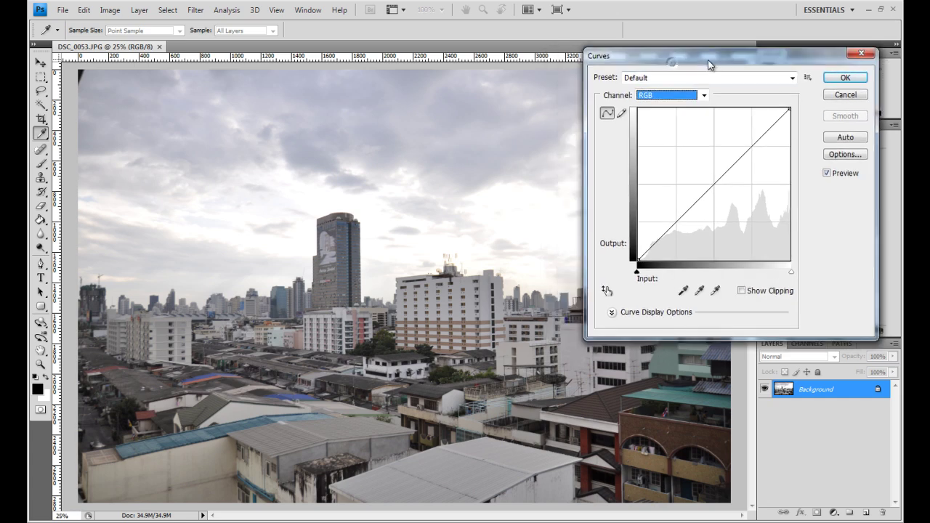
pyautogui.click(715, 183)
# Shape an S-curve with a shadow point near 75→49 and a highlight point near 197→207
pyautogui.moveTo(714, 184); pyautogui.dragTo(702, 165)
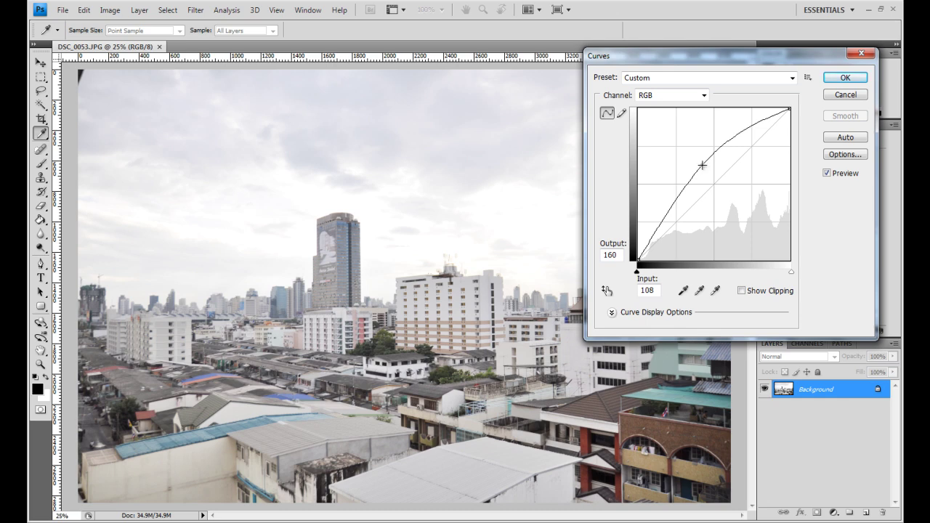
pyautogui.moveTo(702, 165); pyautogui.dragTo(736, 198)
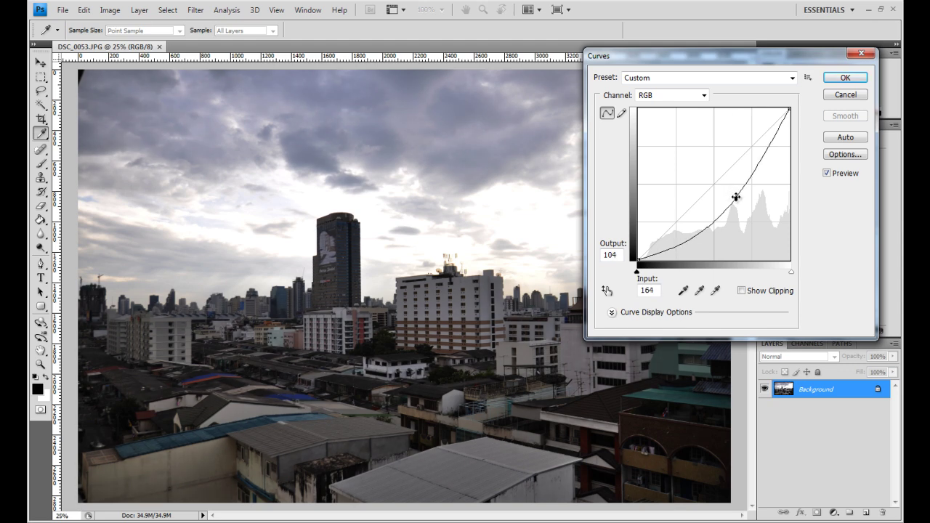
pyautogui.moveTo(733, 197); pyautogui.dragTo(686, 230)
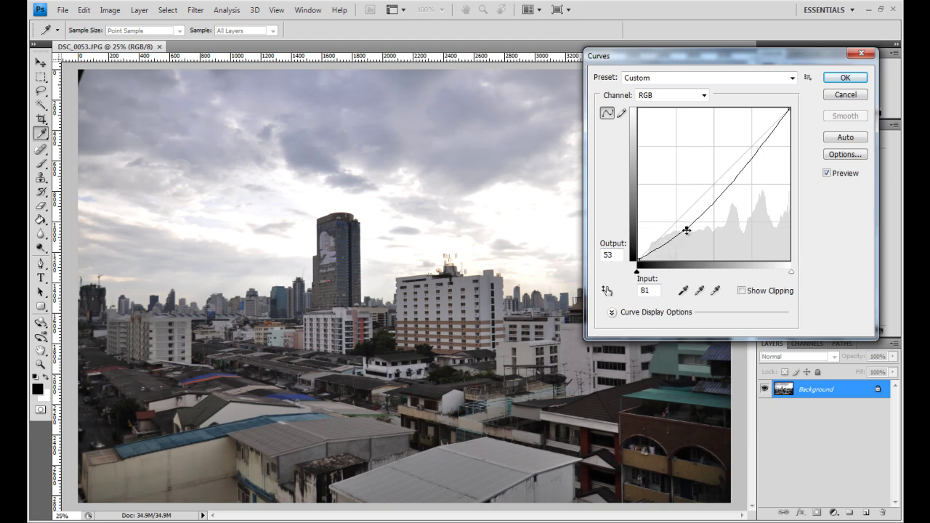
pyautogui.moveTo(686, 229); pyautogui.dragTo(683, 231)
pyautogui.moveTo(763, 145); pyautogui.dragTo(755, 137)
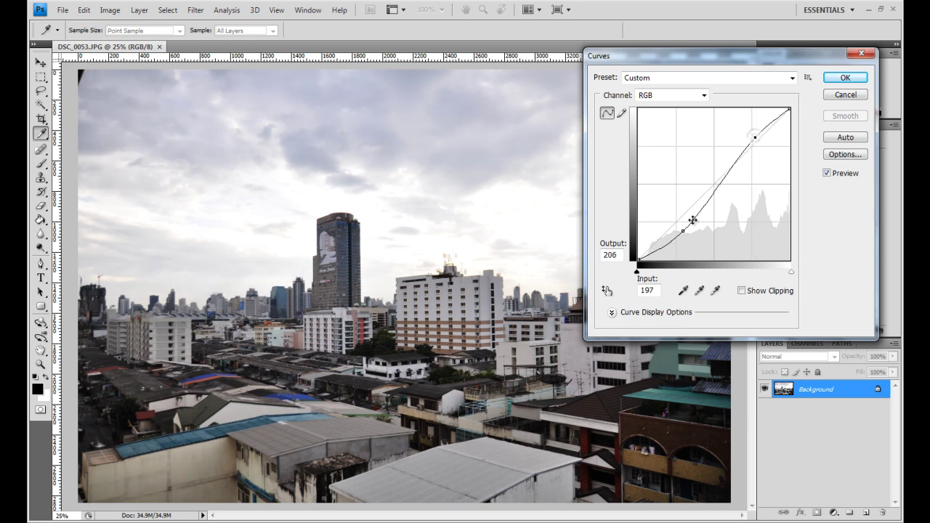
pyautogui.click(683, 230)
pyautogui.moveTo(683, 230); pyautogui.dragTo(683, 232)
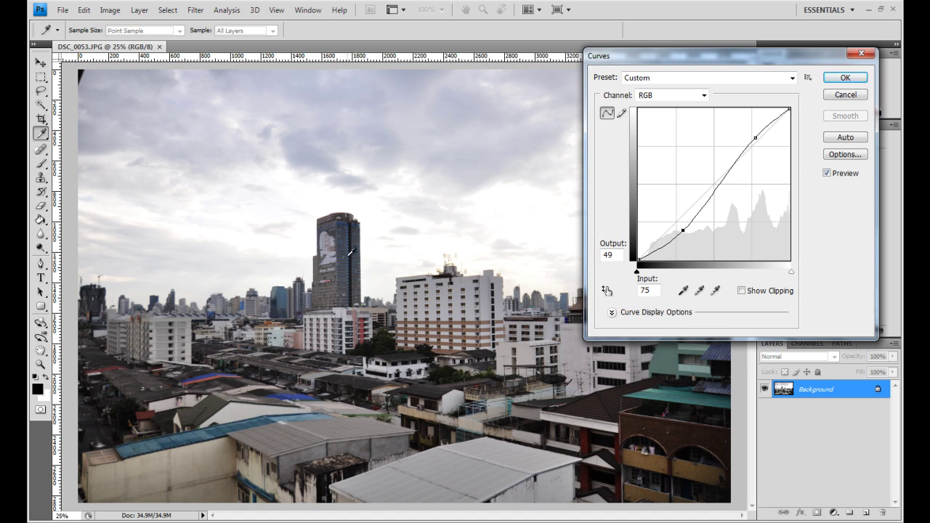
pyautogui.click(755, 137)
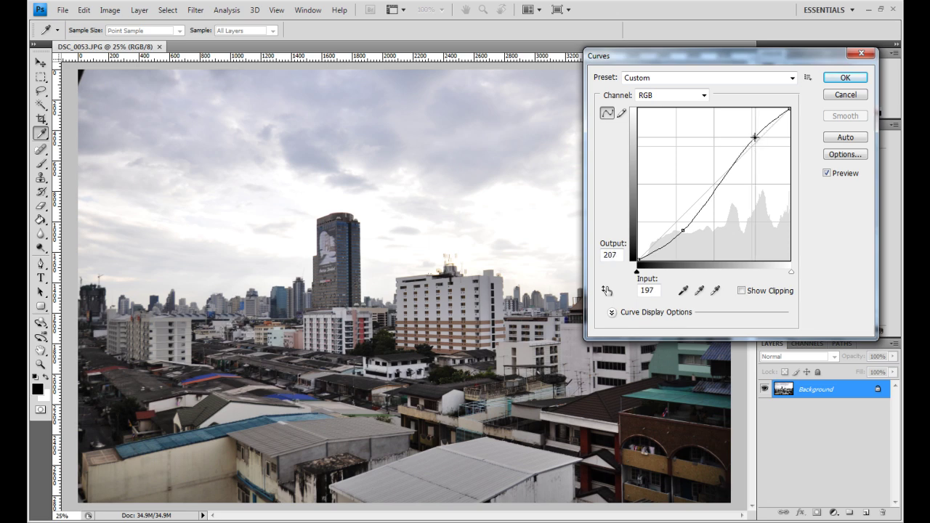
# Delete the highlight and shadow points to straighten the curve
pyautogui.press('Delete')
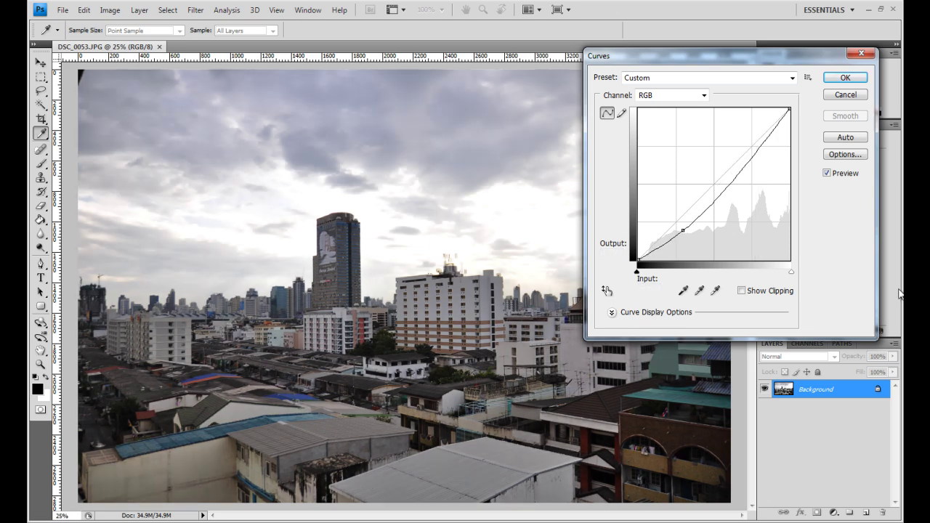
pyautogui.click(683, 231)
pyautogui.press('Delete')
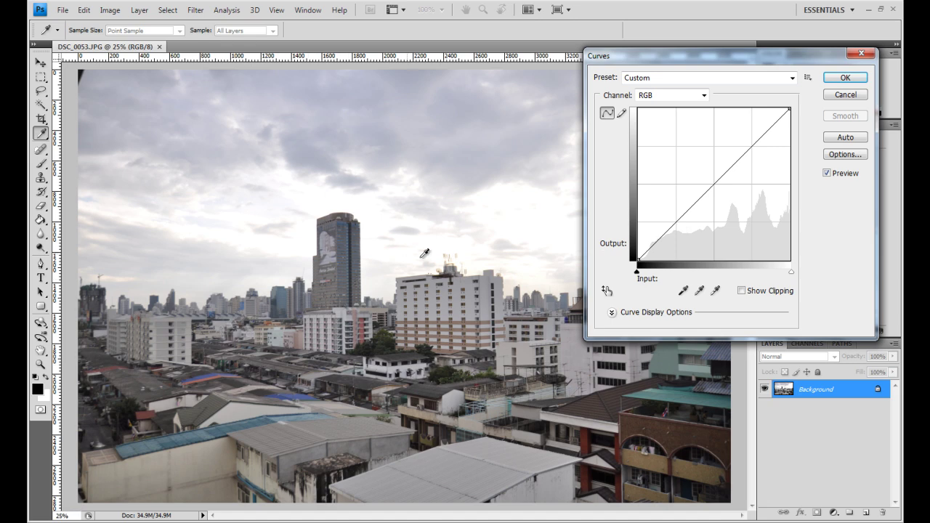
# Add new shadow and highlight points for gentle contrast and apply the curve
pyautogui.moveTo(676, 223); pyautogui.dragTo(675, 232)
pyautogui.moveTo(749, 152); pyautogui.dragTo(747, 146)
pyautogui.moveTo(746, 52); pyautogui.dragTo(675, 59)
pyautogui.click(772, 87)
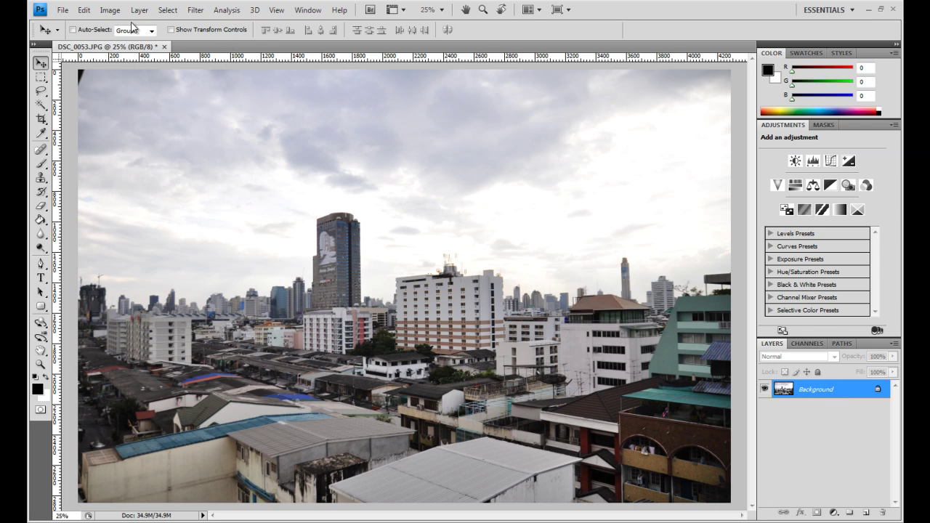
# Reopen Curves, test a darkening point and cancel it, then show the Image > Adjustments list
pyautogui.click(110, 9)
pyautogui.moveTo(124, 42)
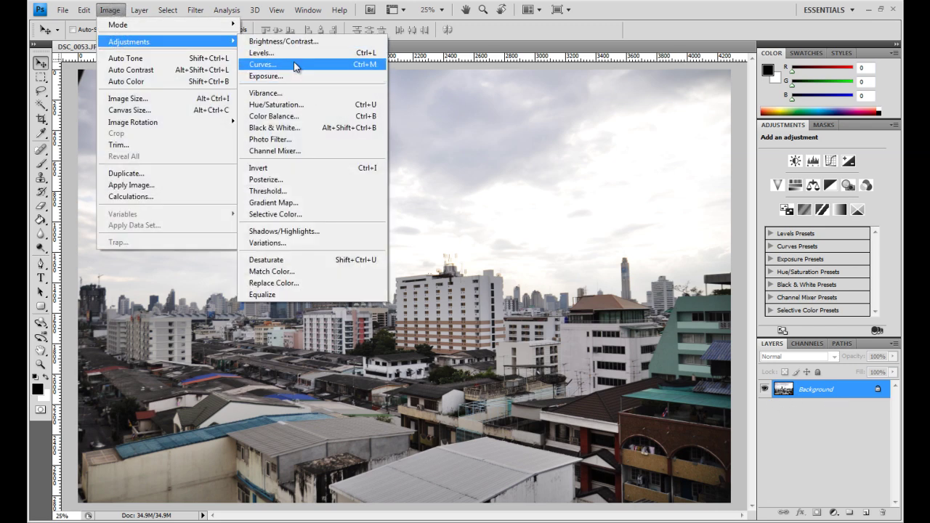
pyautogui.click(294, 65)
pyautogui.moveTo(644, 197); pyautogui.dragTo(654, 218)
pyautogui.click(769, 106)
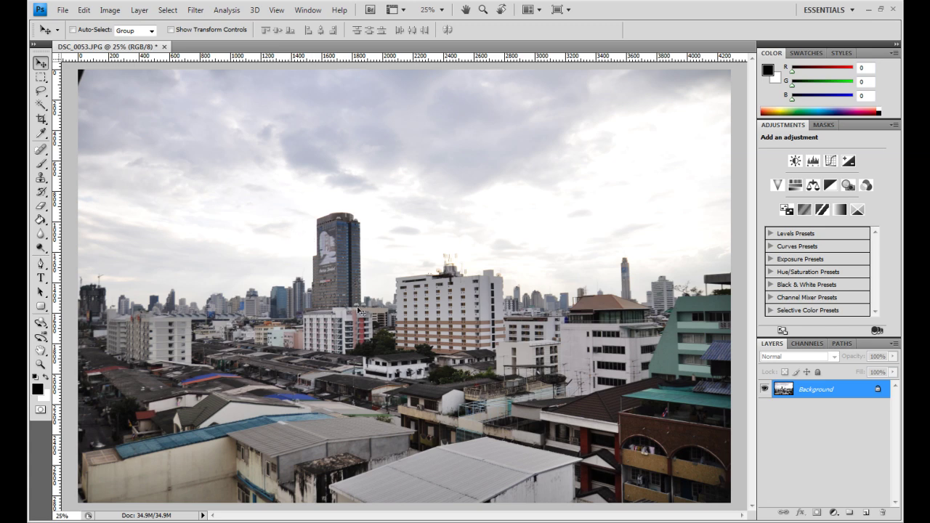
pyautogui.click(110, 10)
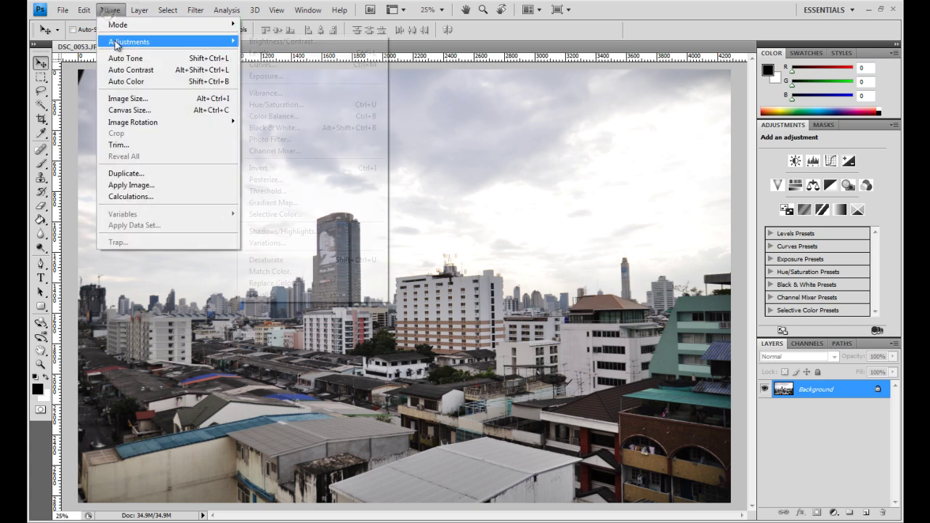
pyautogui.moveTo(120, 41)
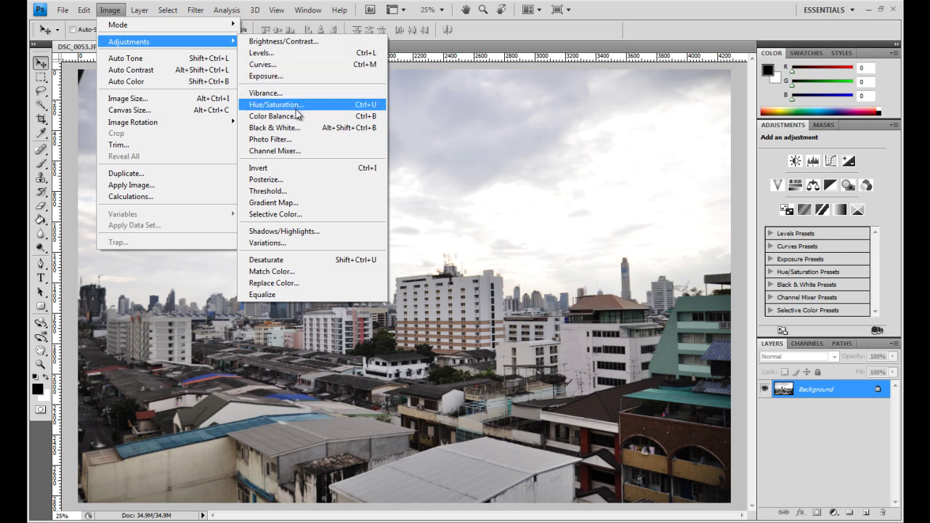
# Open Hue/Saturation, test Saturation around +43 to +44, then cancel the change
pyautogui.click(331, 105)
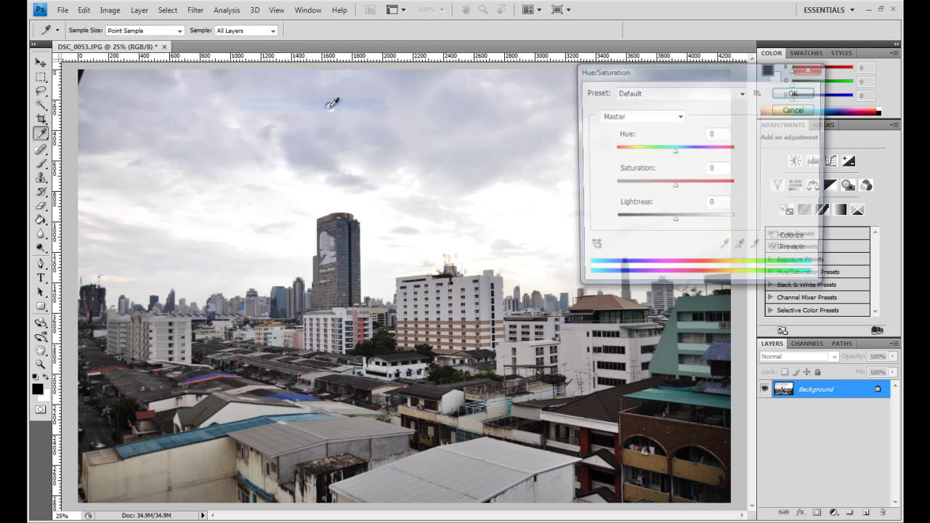
pyautogui.moveTo(680, 73); pyautogui.dragTo(589, 73)
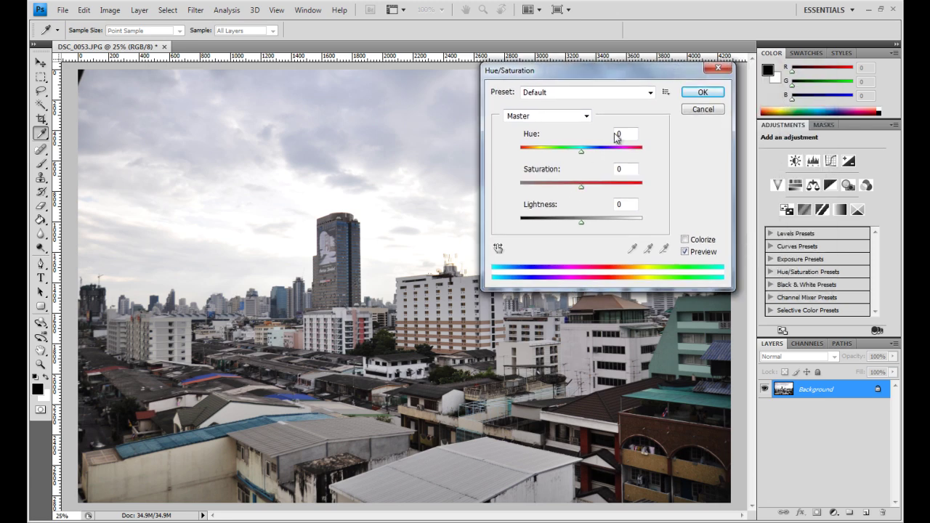
pyautogui.moveTo(609, 70); pyautogui.dragTo(611, 44)
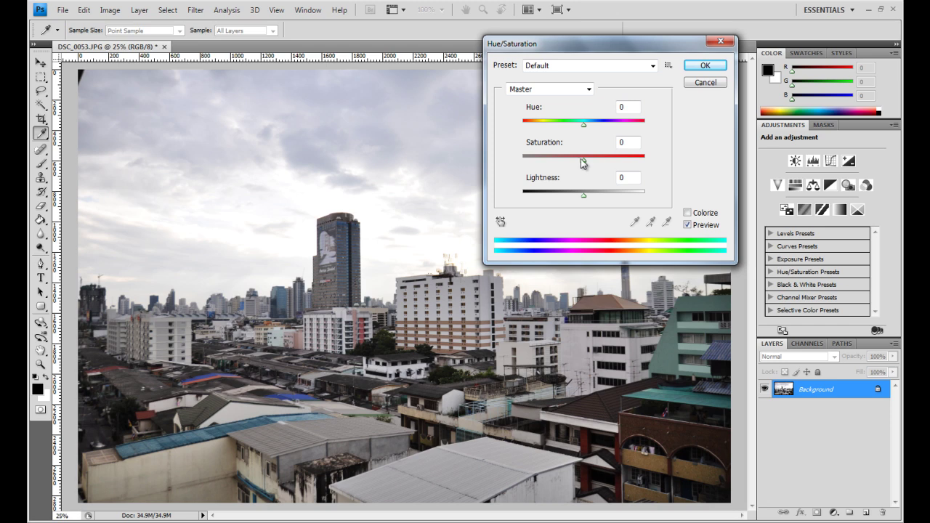
pyautogui.moveTo(584, 161); pyautogui.dragTo(754, 170)
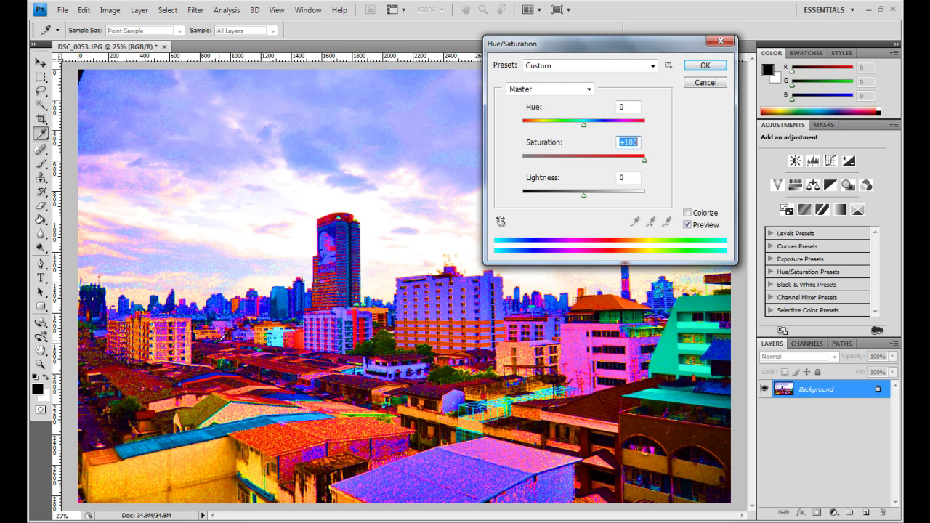
pyautogui.click(610, 159)
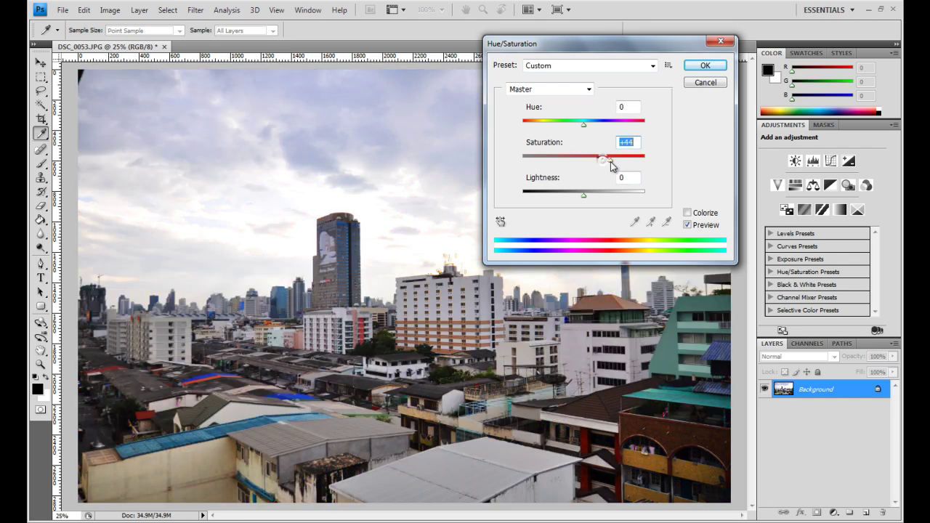
pyautogui.click(609, 161)
pyautogui.click(698, 84)
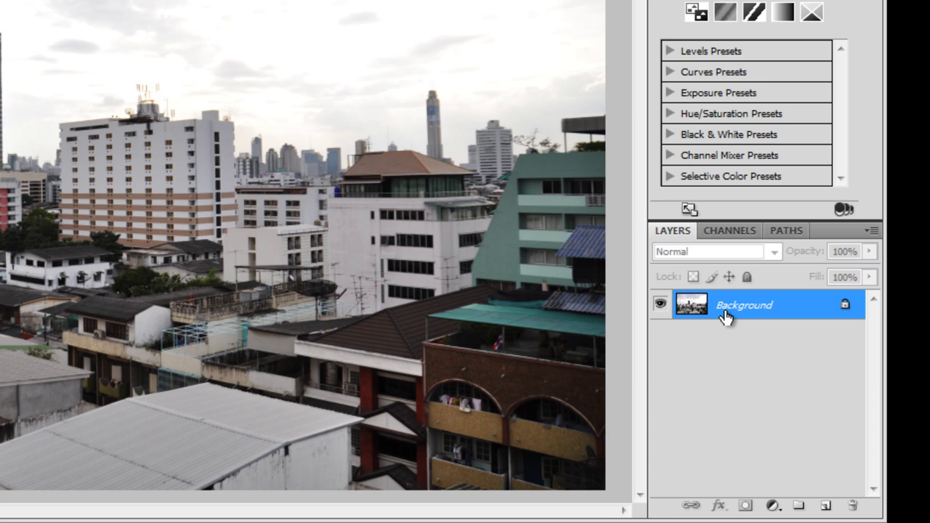
pyautogui.moveTo(726, 318); pyautogui.dragTo(725, 310)
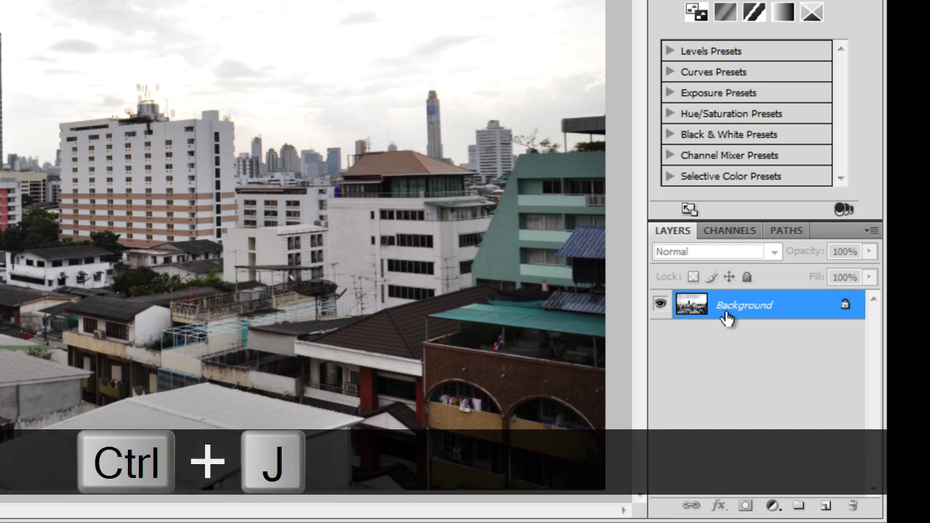
pyautogui.hotkey('ctrl', 'j')
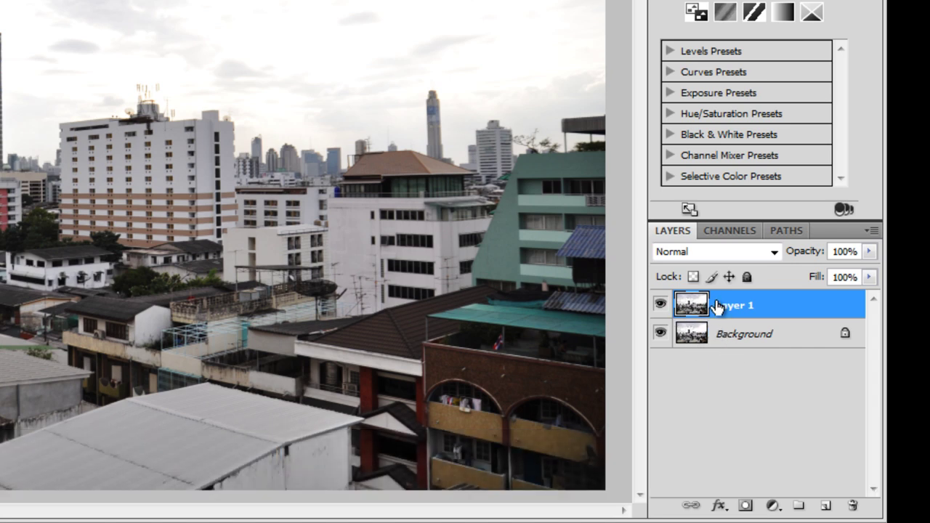
pyautogui.hotkey('ctrl', 'z')
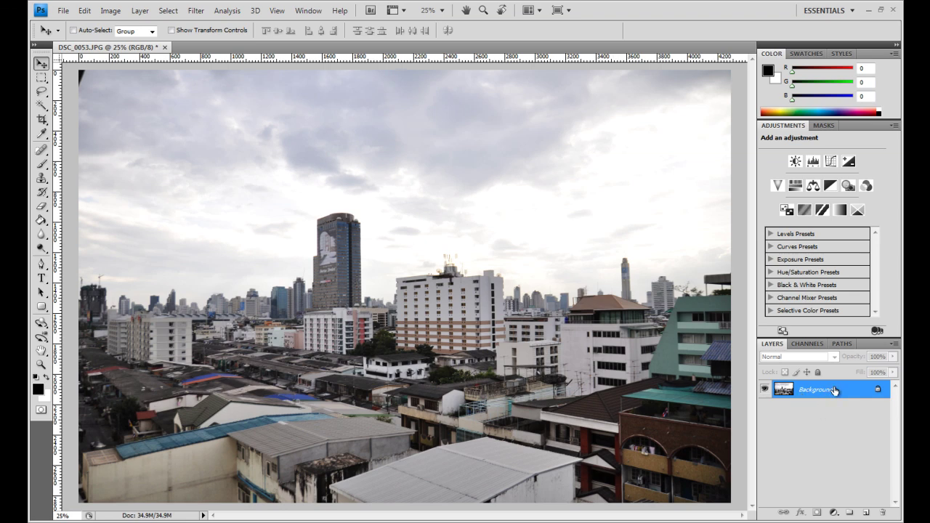
# Duplicate the Background layer via Layer > Duplicate Layer, keeping the name 'Background copy'
pyautogui.click(140, 10)
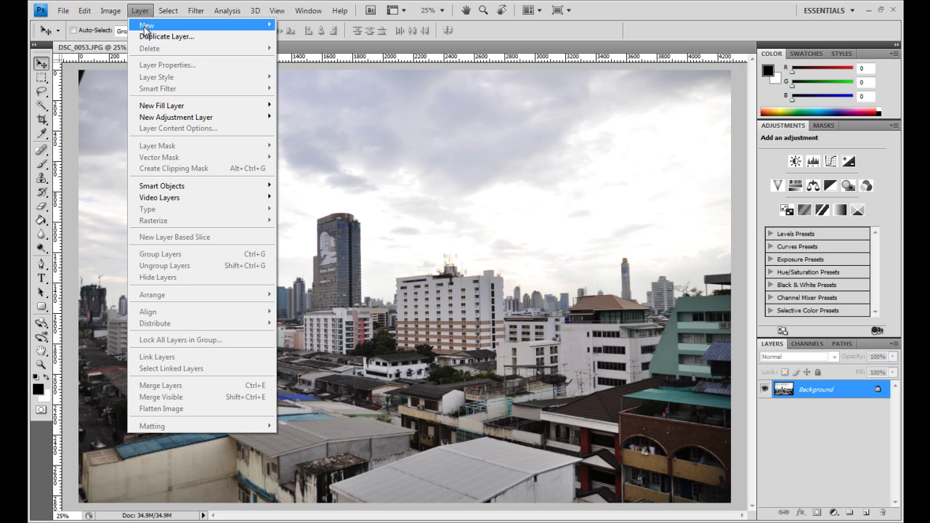
pyautogui.click(193, 36)
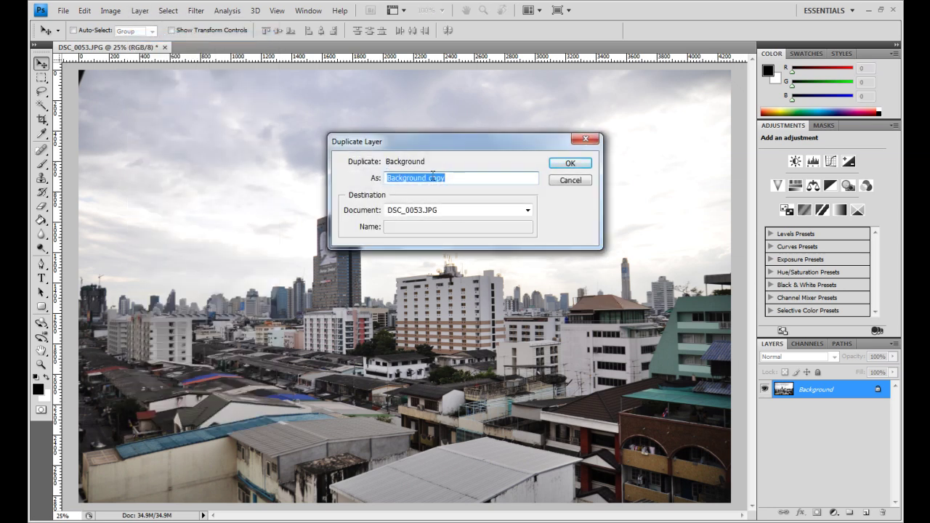
pyautogui.click(473, 178)
pyautogui.moveTo(468, 178); pyautogui.dragTo(347, 178)
pyautogui.click(458, 178)
pyautogui.click(570, 165)
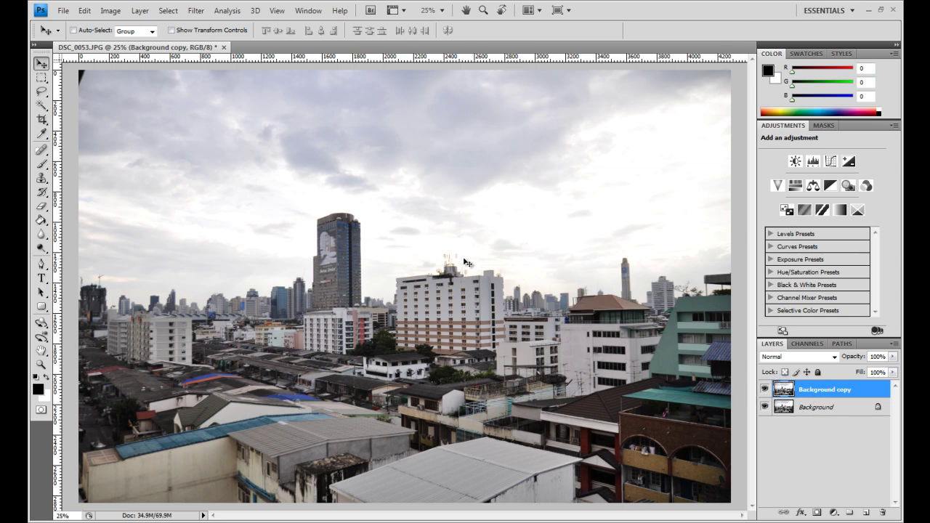
# Raise the Background copy layer's saturation to +42 with Hue/Saturation
pyautogui.click(117, 14)
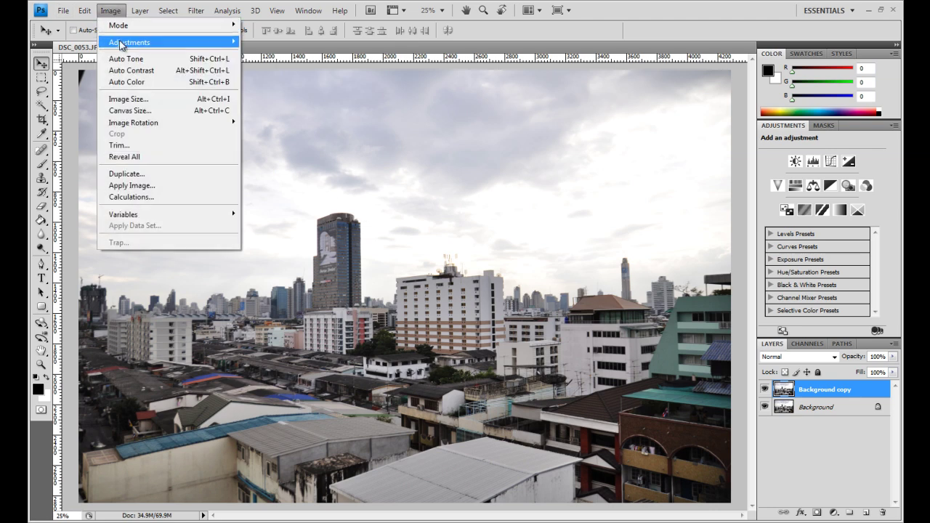
pyautogui.moveTo(124, 42)
pyautogui.click(285, 106)
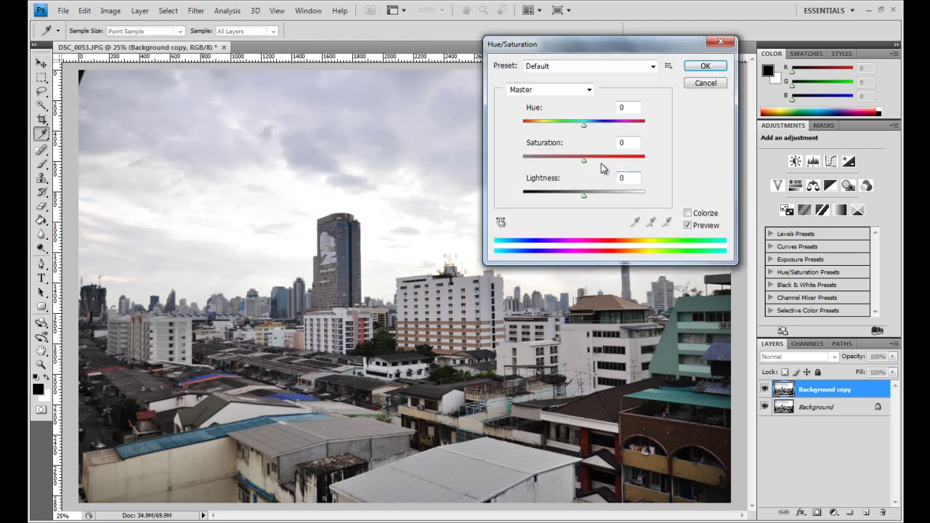
pyautogui.moveTo(587, 165); pyautogui.dragTo(610, 166)
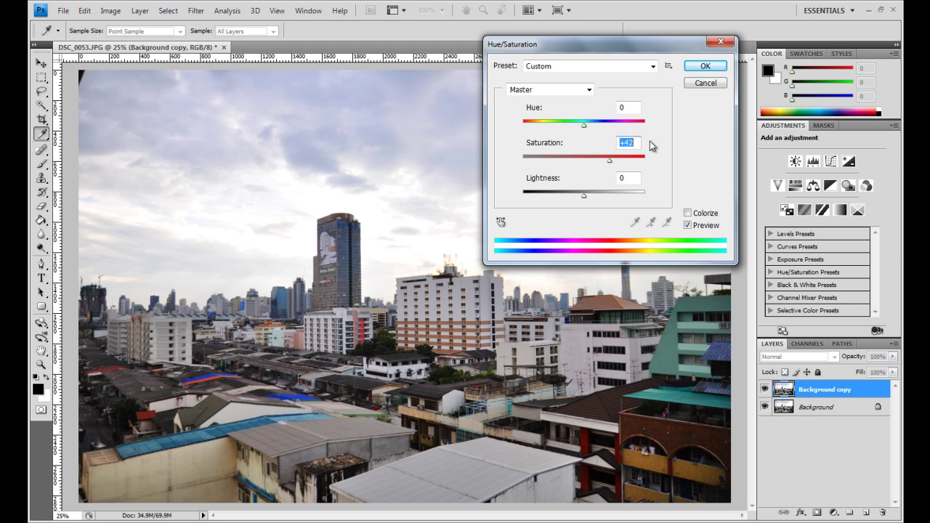
pyautogui.click(703, 66)
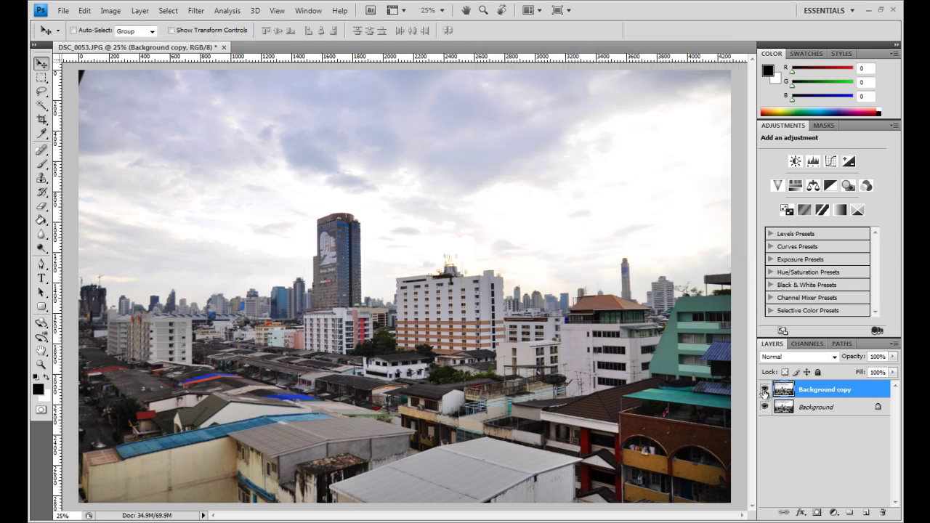
# Toggle the Background copy layer's visibility to compare, leaving it visible
pyautogui.click(766, 391)
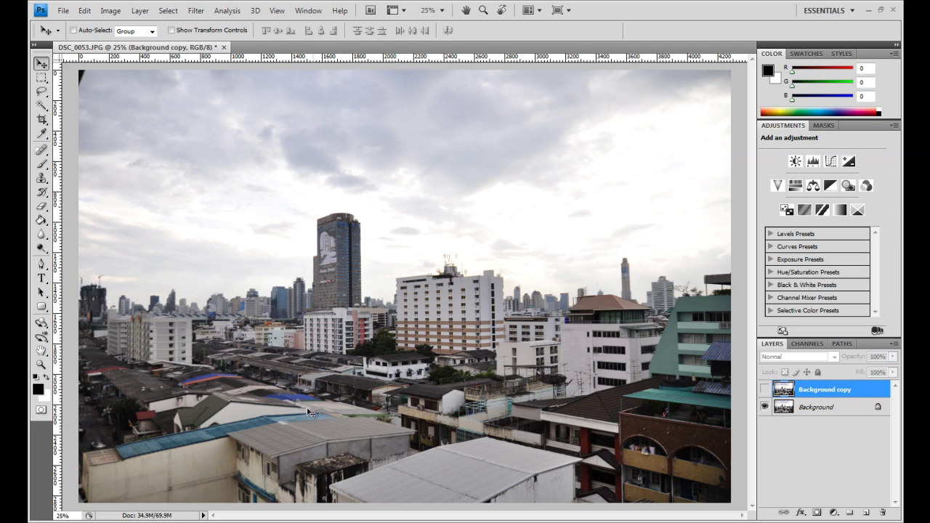
pyautogui.click(765, 389)
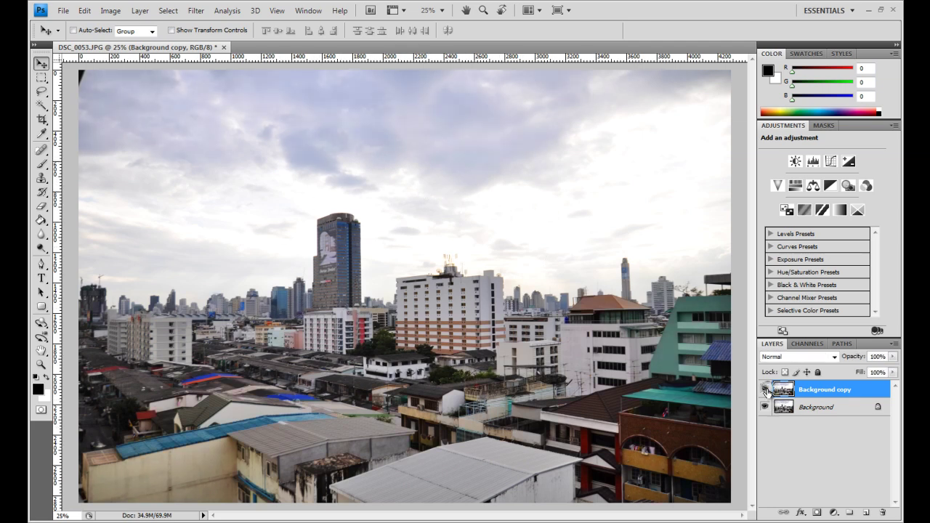
pyautogui.click(764, 390)
pyautogui.click(764, 391)
pyautogui.click(764, 390)
pyautogui.click(764, 390)
pyautogui.click(764, 390)
pyautogui.click(765, 391)
# Apply a Gaussian Blur of 79.6 pixels to the Background copy layer
pyautogui.click(109, 13)
pyautogui.moveTo(119, 42)
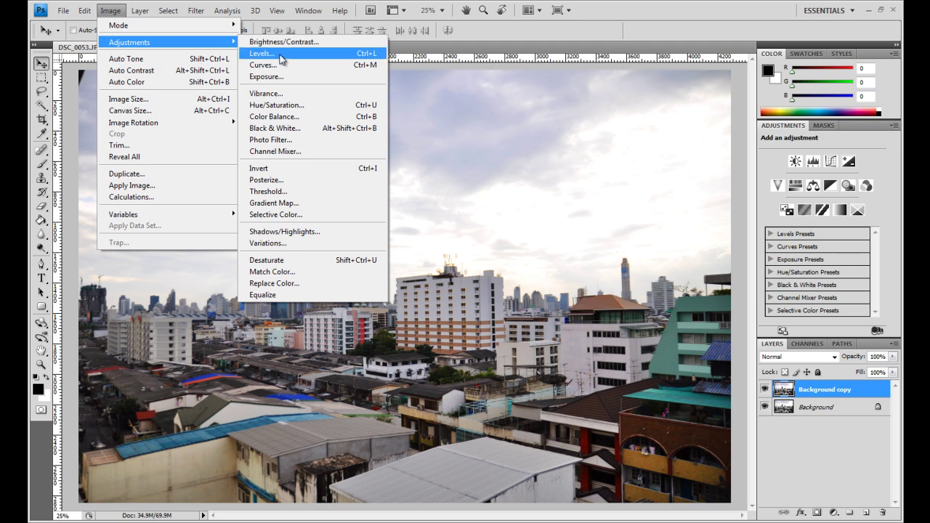
pyautogui.click(520, 46)
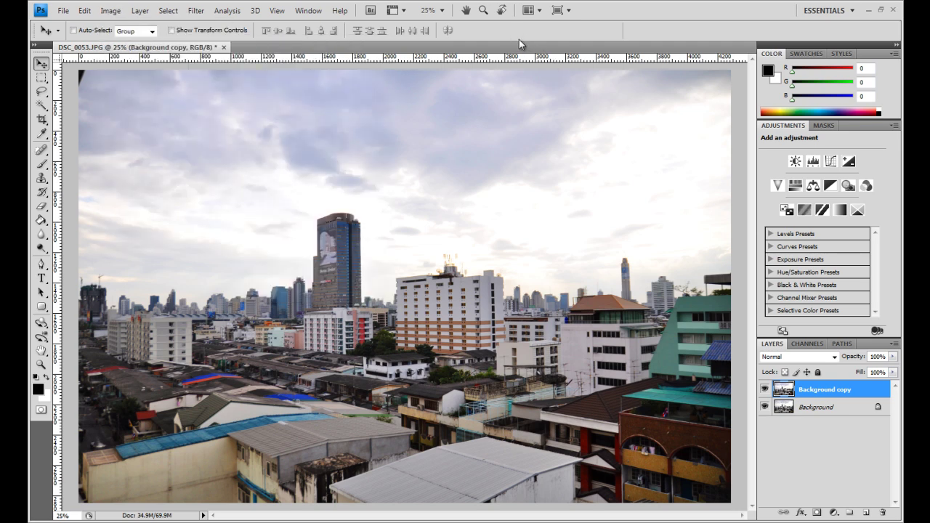
pyautogui.click(199, 14)
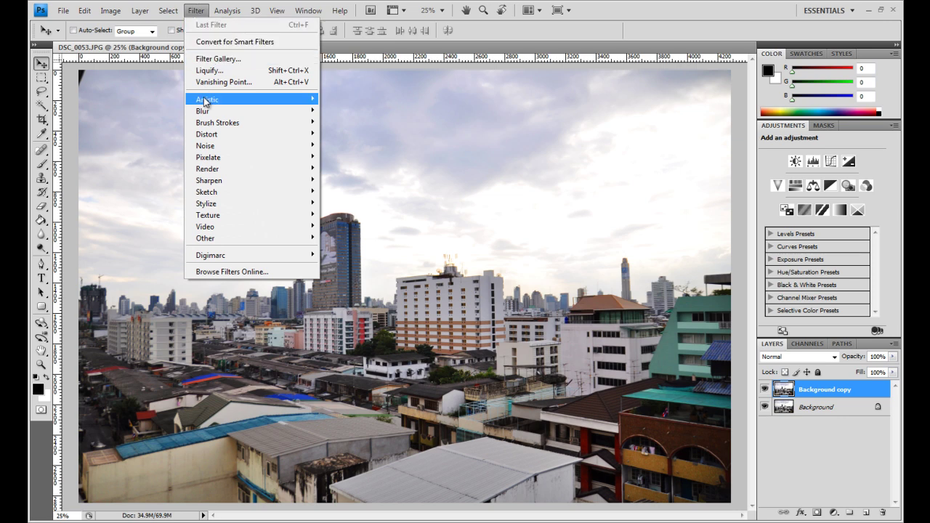
pyautogui.moveTo(212, 111)
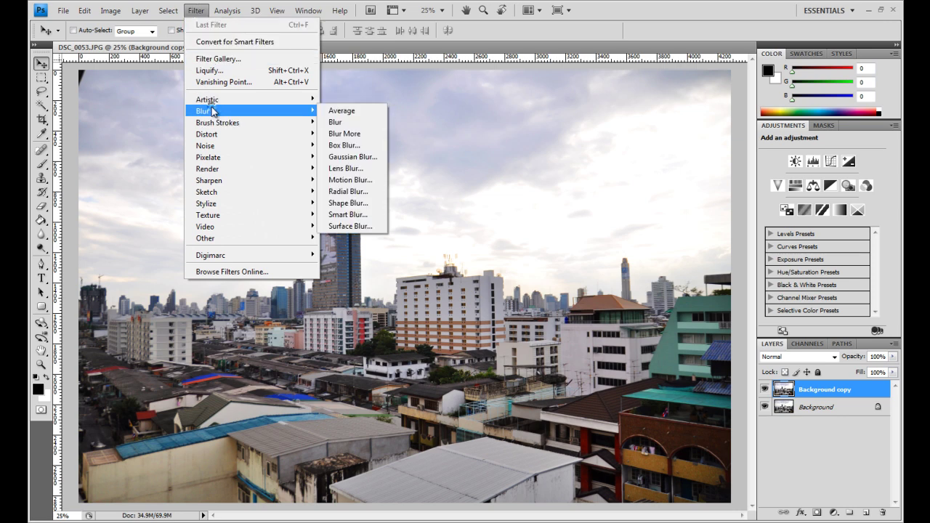
pyautogui.click(359, 163)
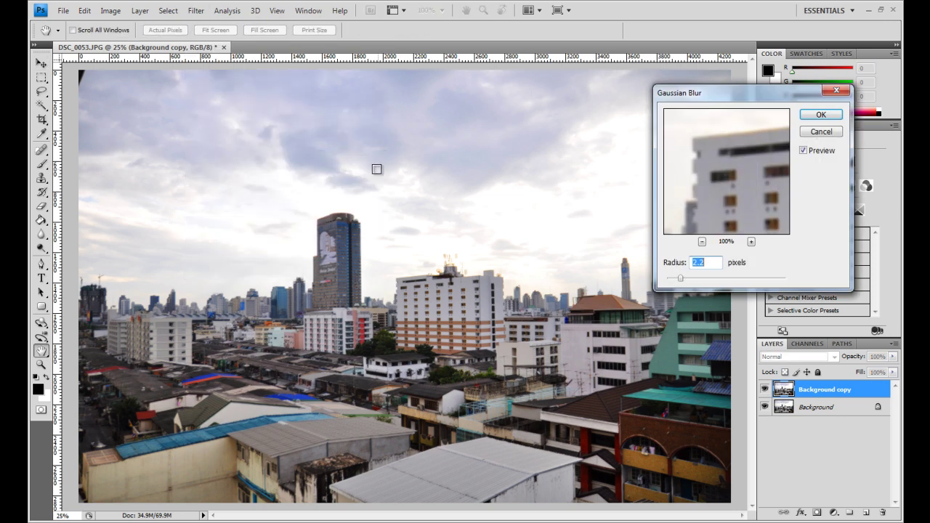
pyautogui.moveTo(727, 101); pyautogui.dragTo(610, 162)
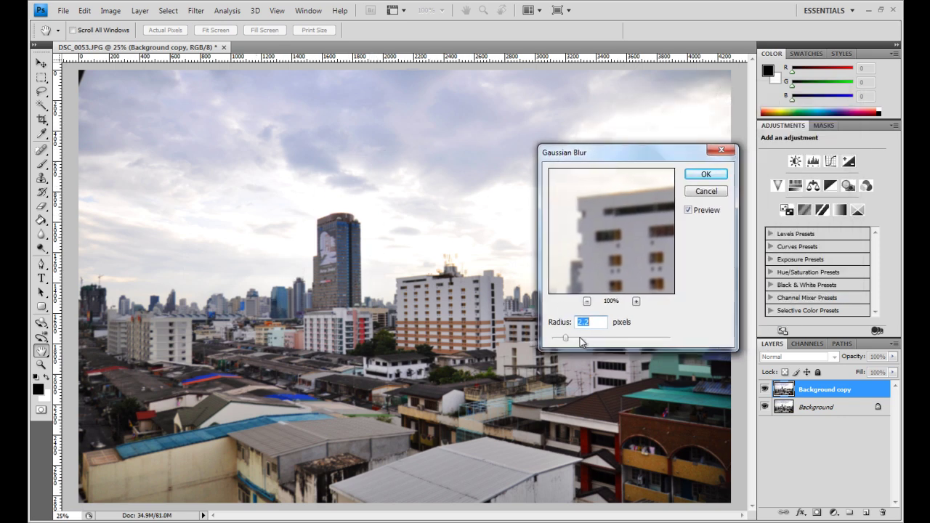
pyautogui.moveTo(566, 337); pyautogui.dragTo(670, 340)
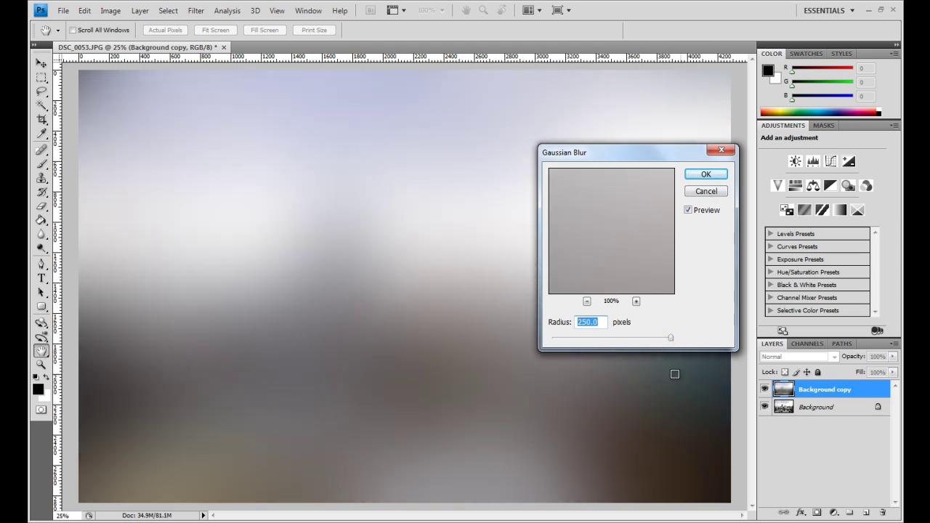
pyautogui.click(646, 339)
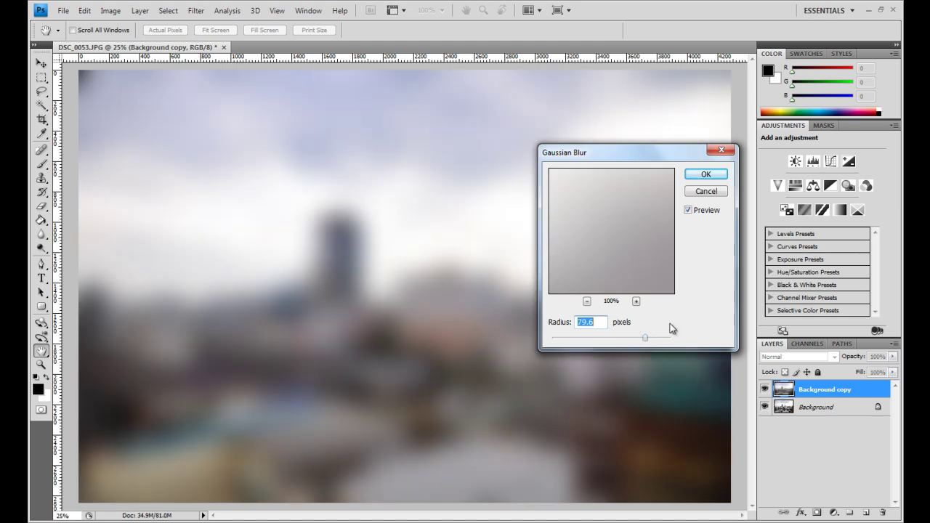
pyautogui.click(698, 173)
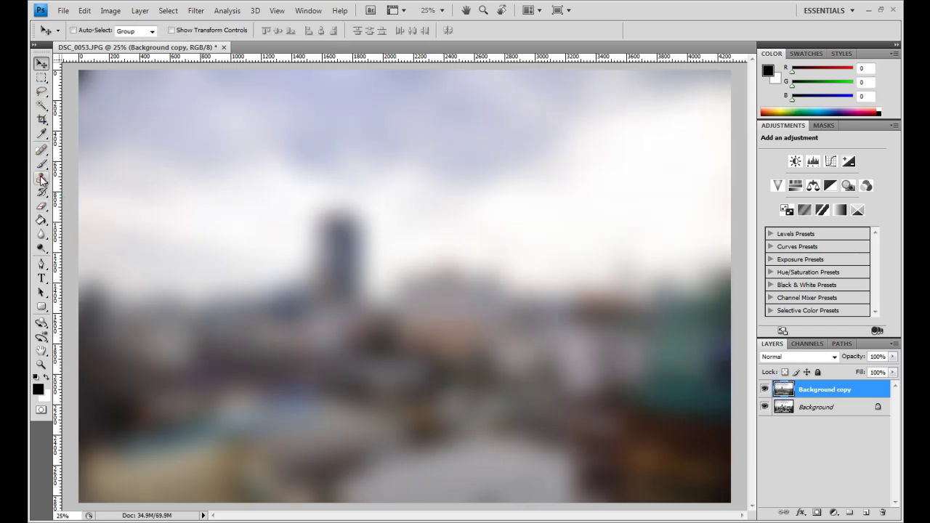
# Erase the blur over the tall tower, the white building beside it and the rooftops below
pyautogui.click(41, 206)
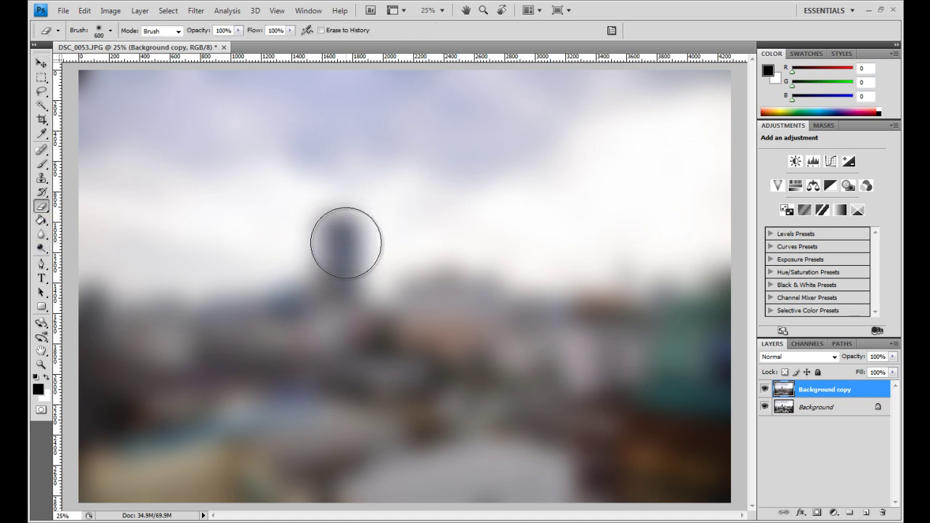
pyautogui.moveTo(336, 222)
pyautogui.mouseDown()
pyautogui.moveTo(334, 317)
pyautogui.moveTo(329, 242)
pyautogui.moveTo(310, 310)
pyautogui.moveTo(330, 324)
pyautogui.moveTo(288, 304)
pyautogui.moveTo(318, 327)
pyautogui.moveTo(387, 306)
pyautogui.moveTo(352, 336)
pyautogui.moveTo(371, 330)
pyautogui.moveTo(362, 350)
pyautogui.moveTo(314, 358)
pyautogui.moveTo(362, 356)
pyautogui.moveTo(256, 343)
pyautogui.moveTo(239, 319)
pyautogui.mouseUp()
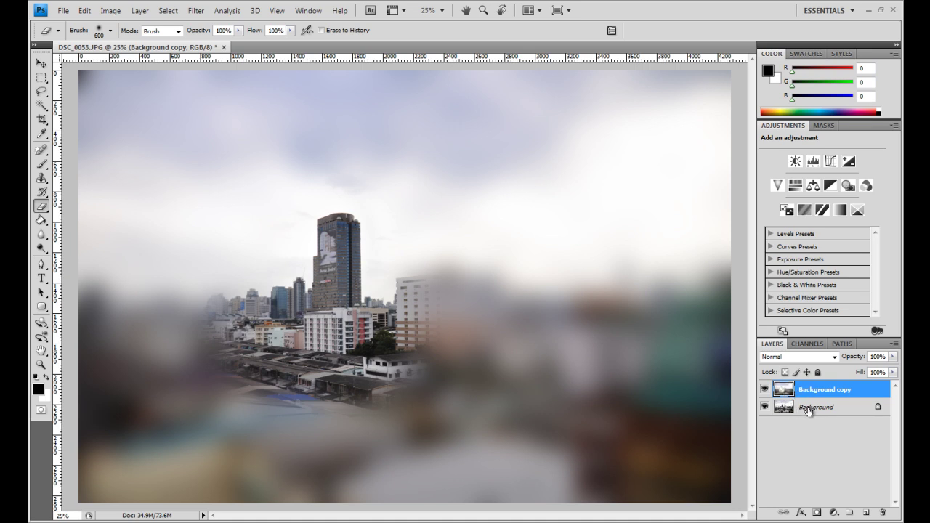
pyautogui.moveTo(338, 230); pyautogui.dragTo(436, 312)
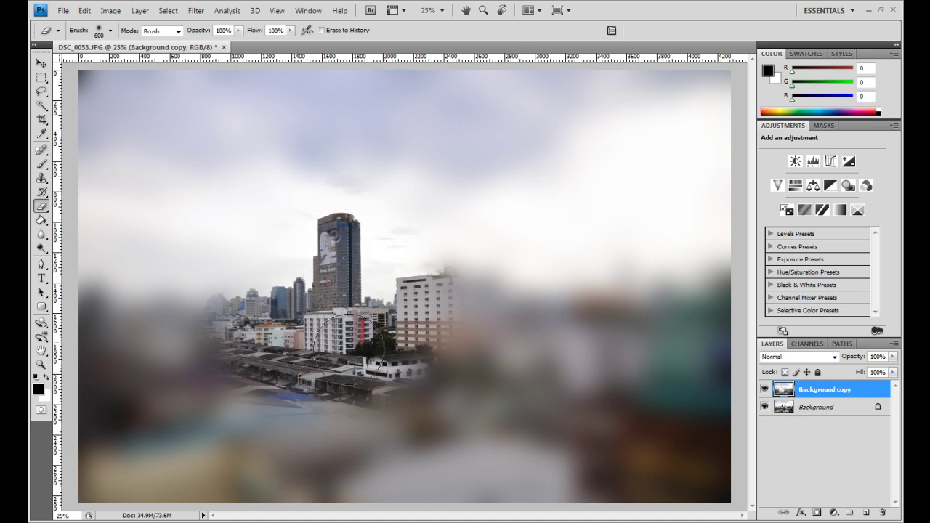
pyautogui.moveTo(451, 272)
pyautogui.mouseDown()
pyautogui.moveTo(309, 355)
pyautogui.moveTo(244, 274)
pyautogui.moveTo(337, 203)
pyautogui.moveTo(419, 325)
pyautogui.moveTo(220, 340)
pyautogui.moveTo(239, 227)
pyautogui.moveTo(387, 251)
pyautogui.moveTo(340, 402)
pyautogui.moveTo(258, 402)
pyautogui.moveTo(333, 412)
pyautogui.moveTo(415, 264)
pyautogui.mouseUp()
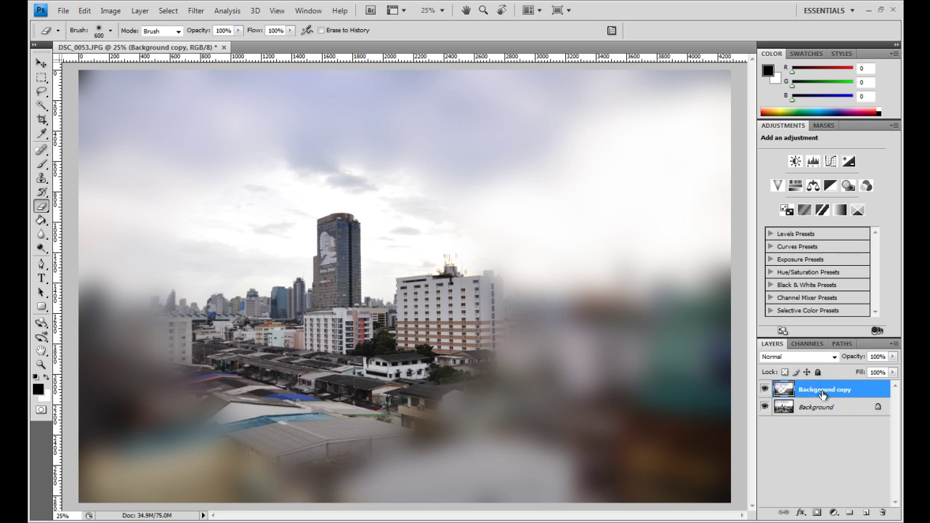
pyautogui.click(111, 10)
pyautogui.moveTo(225, 45)
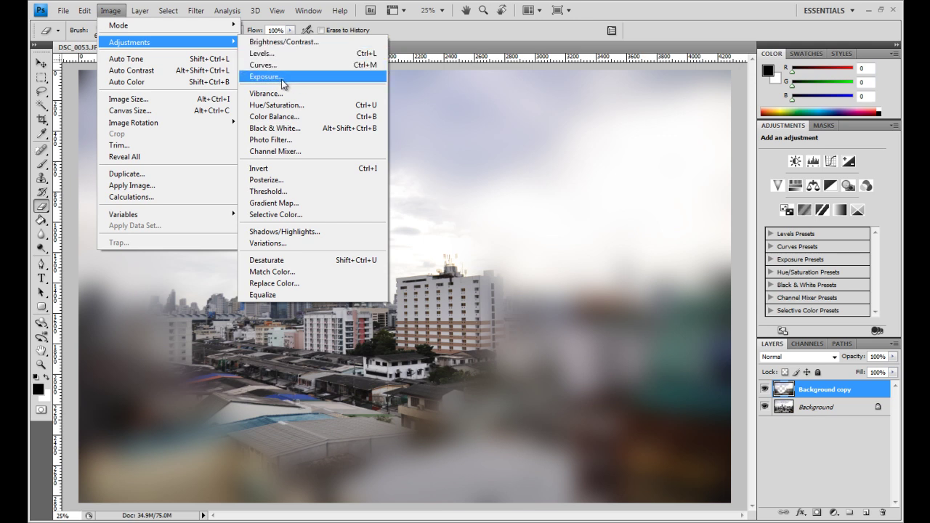
# Set the blurred copy's Brightness/Contrast brightness to -79 and return to the Eraser
pyautogui.click(284, 43)
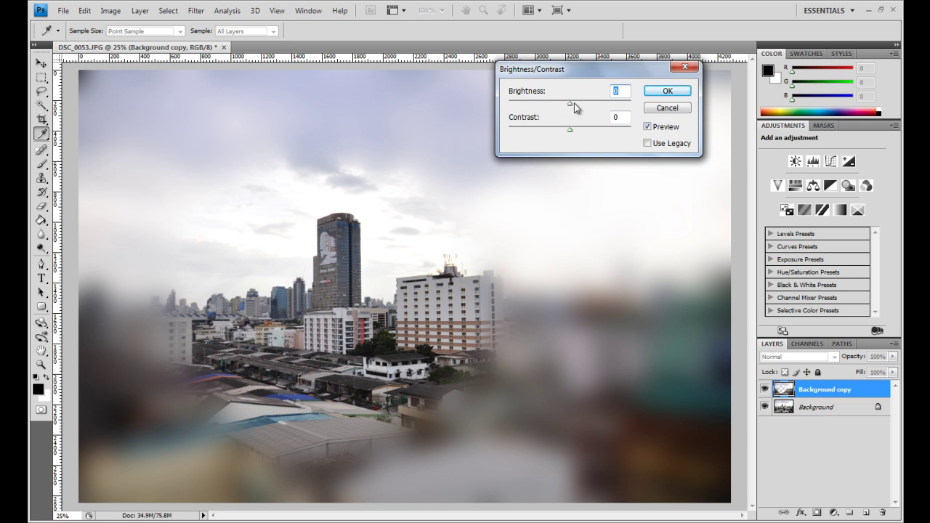
pyautogui.moveTo(570, 108); pyautogui.dragTo(541, 108)
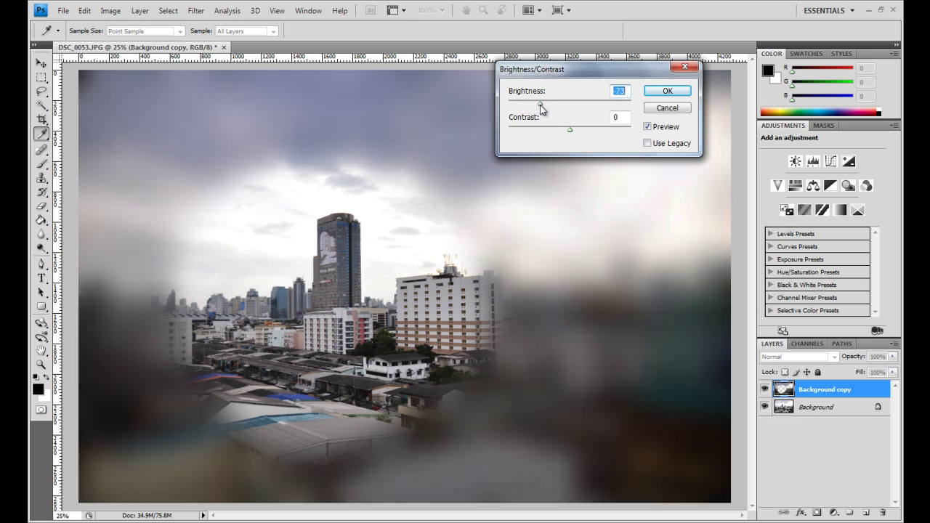
pyautogui.click(665, 93)
pyautogui.press('e')
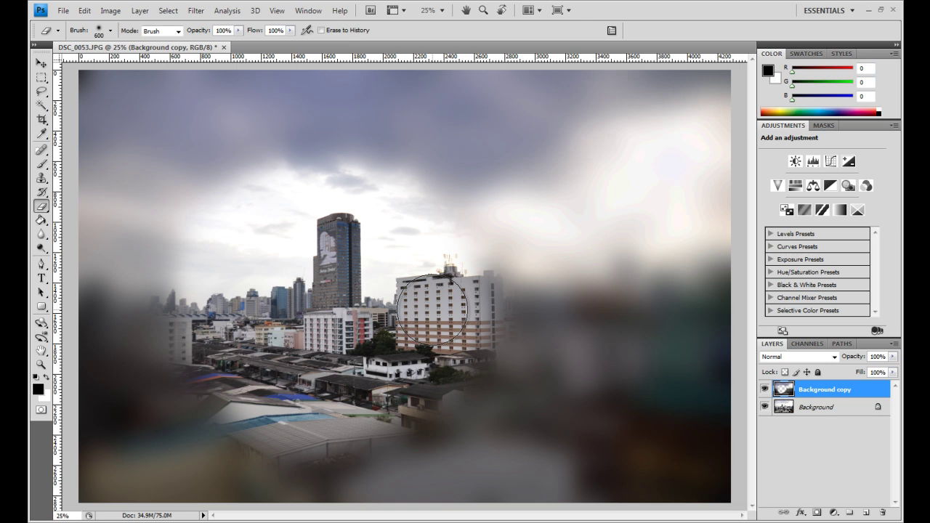
# Open the Filter Gallery from Filter > Artistic and set the preview zoom to 50%
pyautogui.click(111, 10)
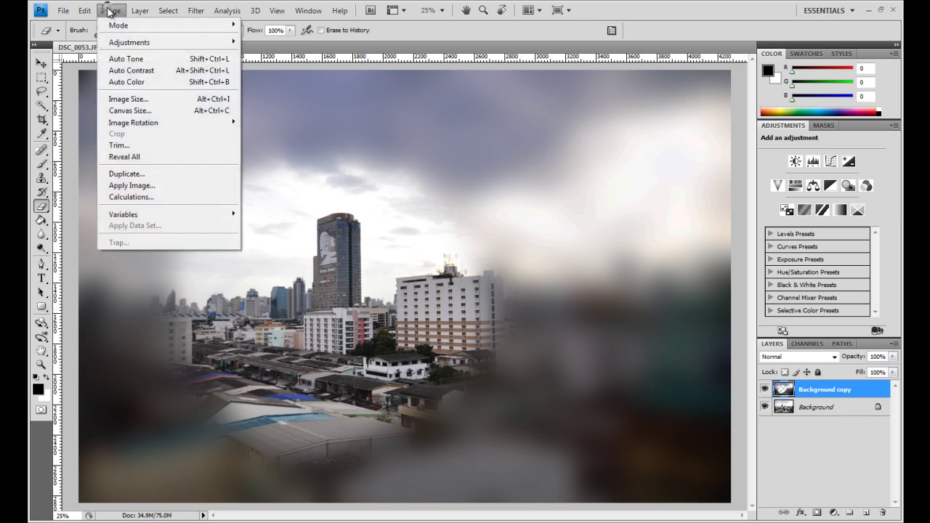
pyautogui.moveTo(125, 42)
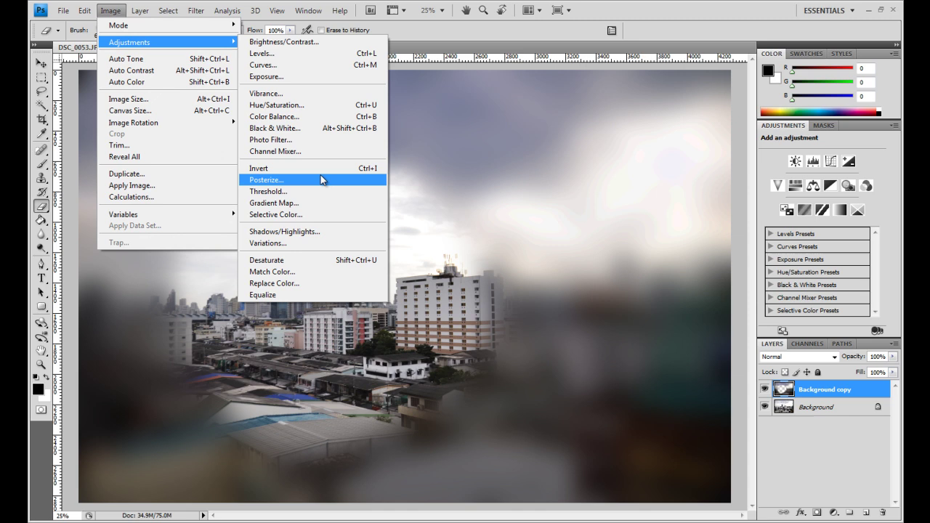
pyautogui.moveTo(196, 16)
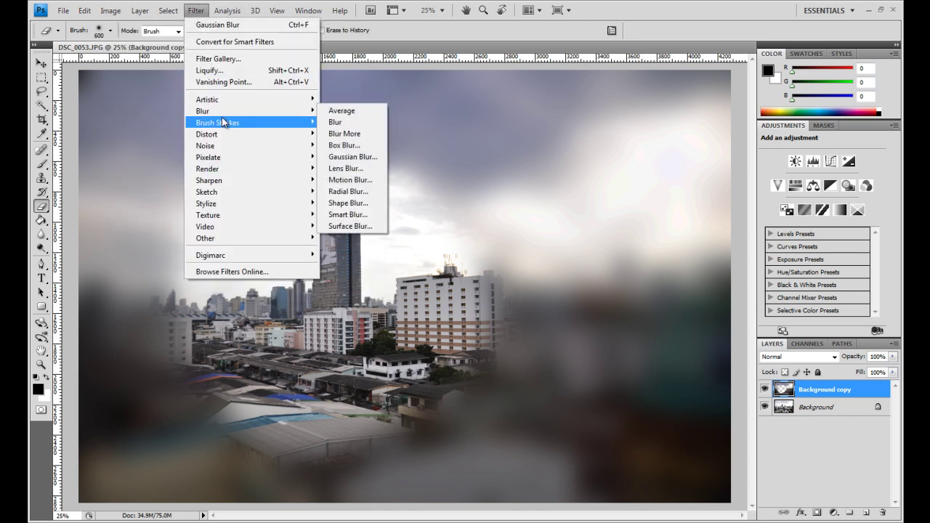
pyautogui.moveTo(224, 142)
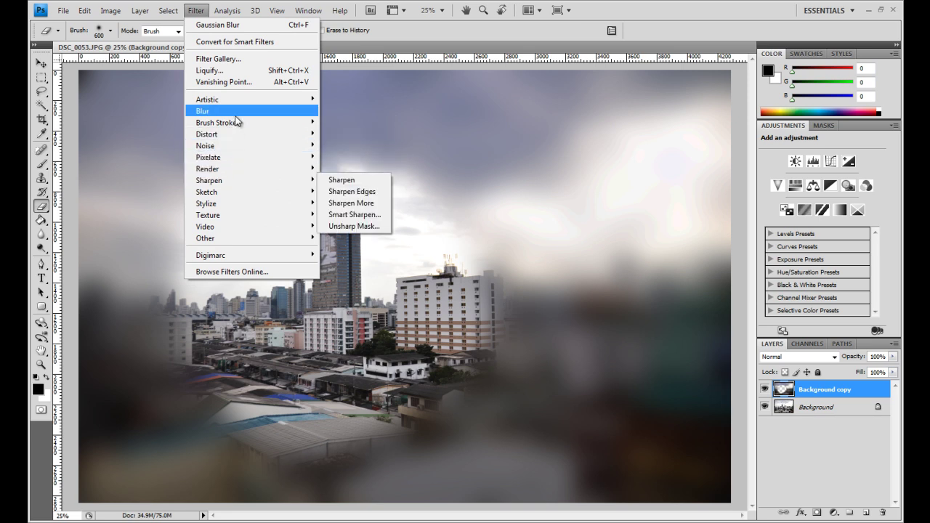
pyautogui.moveTo(239, 99)
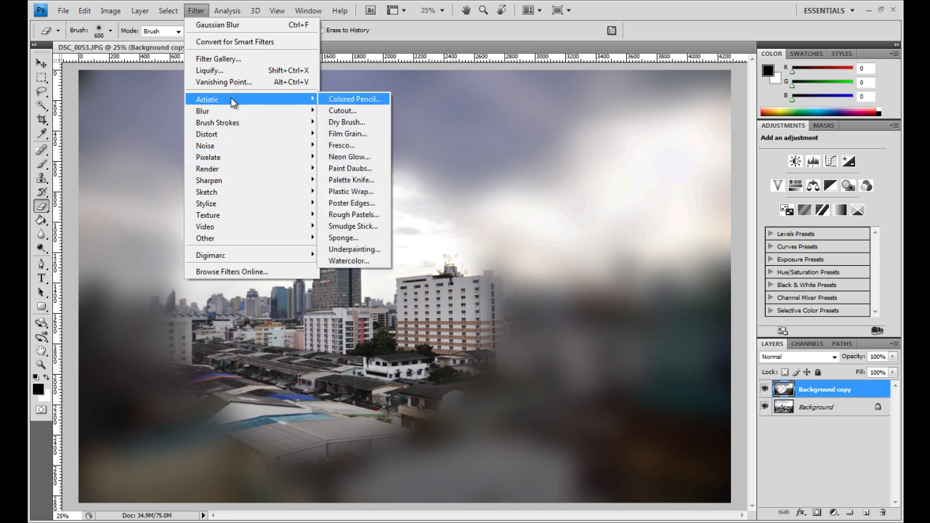
pyautogui.click(345, 102)
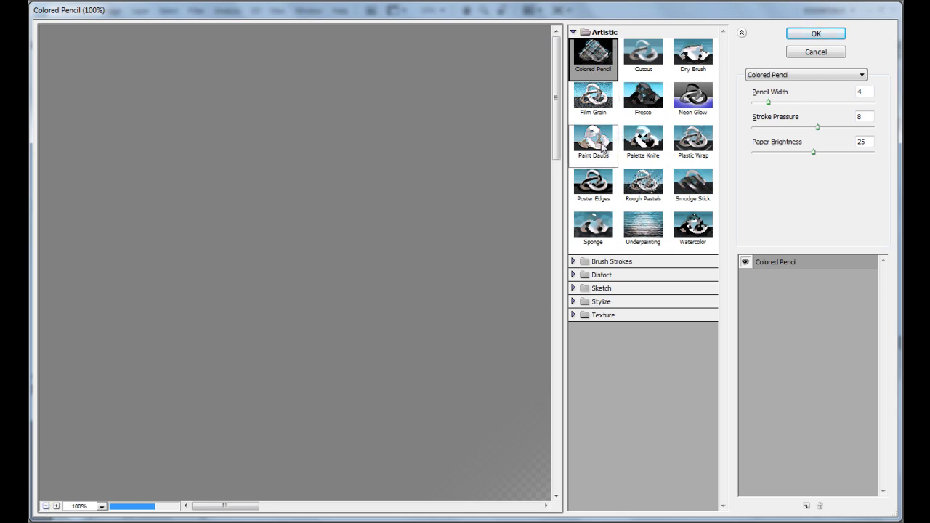
pyautogui.click(101, 507)
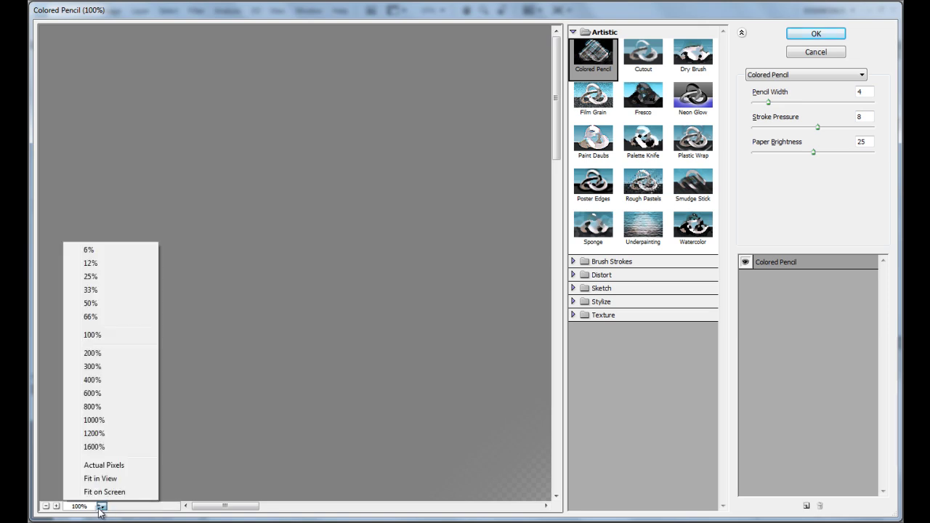
pyautogui.click(92, 303)
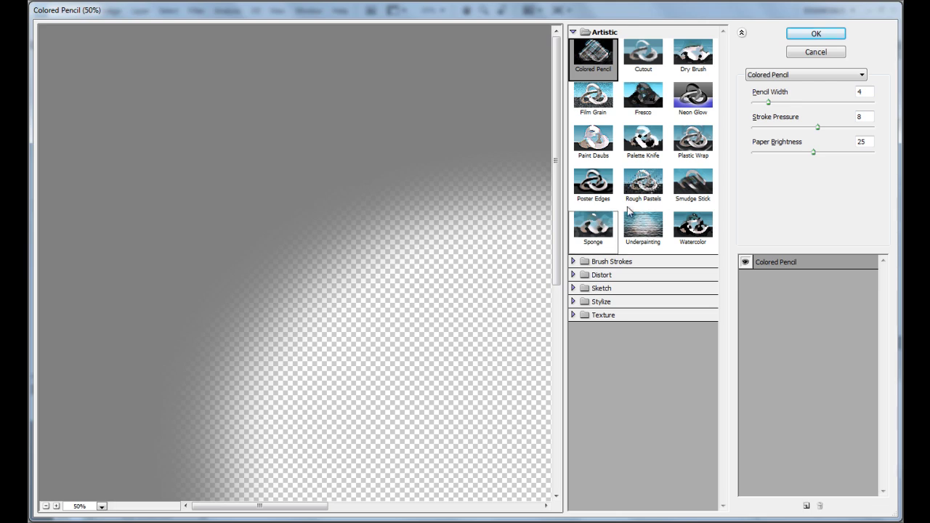
# Apply the Stained Glass texture filter to the darkened blurred layer
pyautogui.click(573, 302)
pyautogui.click(573, 358)
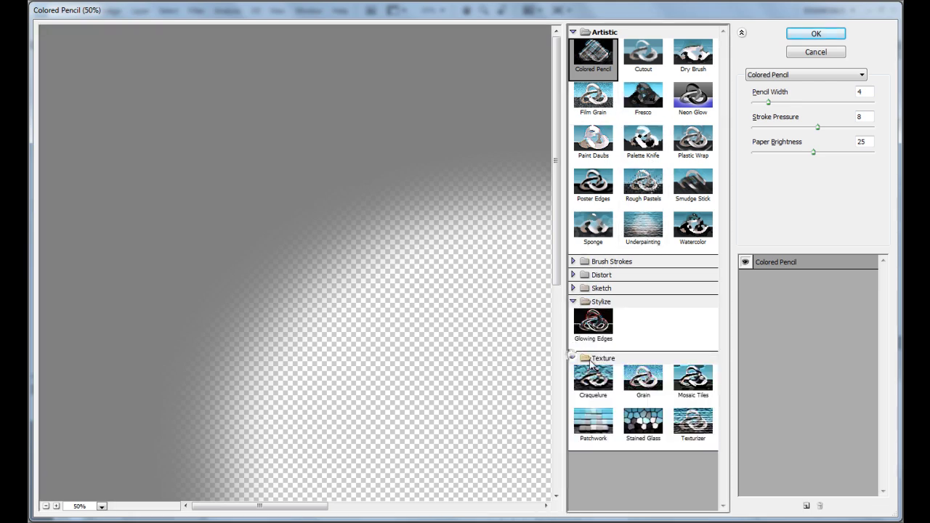
pyautogui.click(642, 425)
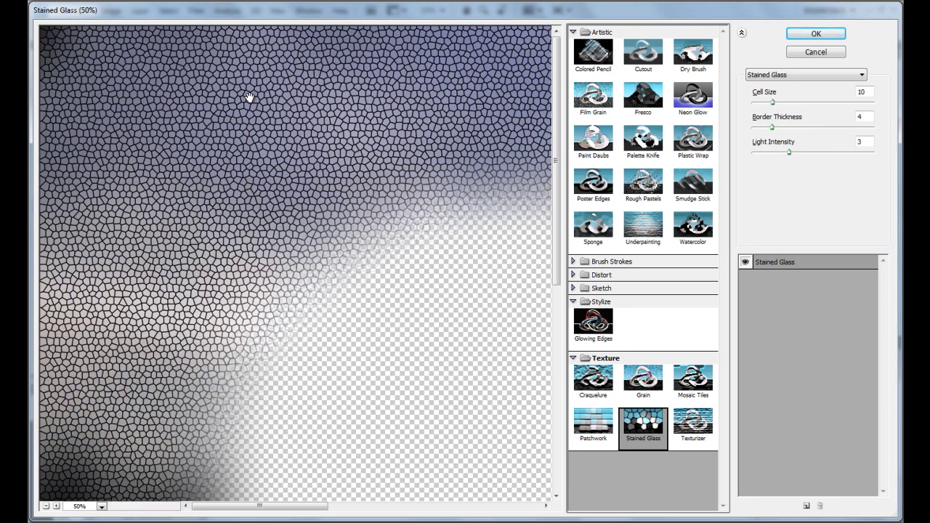
pyautogui.click(816, 34)
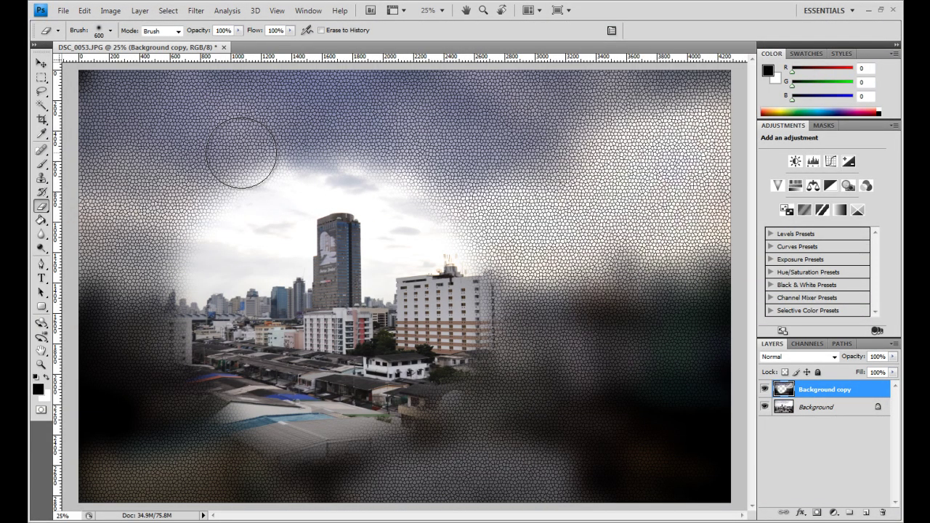
# Inspect the texture at 33.3% and 50% zoom, return to 25%, and undo Stained Glass
pyautogui.press('v')
pyautogui.press('z')
pyautogui.click(414, 150)
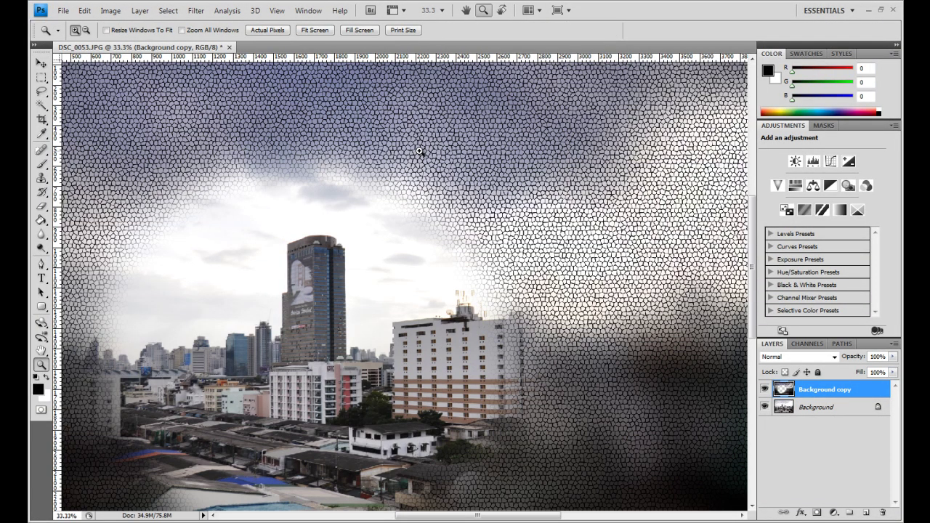
pyautogui.click(420, 152)
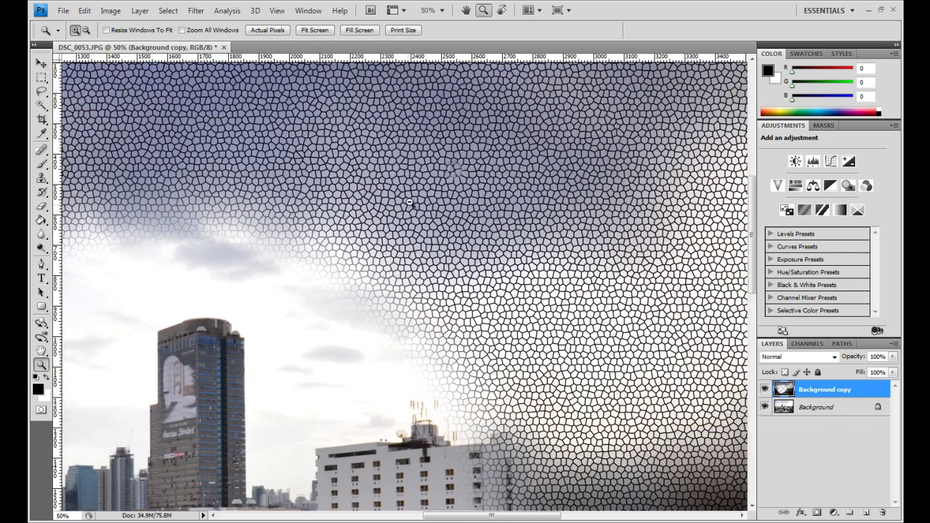
pyautogui.keyDown('alt'); pyautogui.click(422, 188); pyautogui.keyUp('alt')
pyautogui.keyDown('alt'); pyautogui.click(426, 188); pyautogui.keyUp('alt')
pyautogui.press('v')
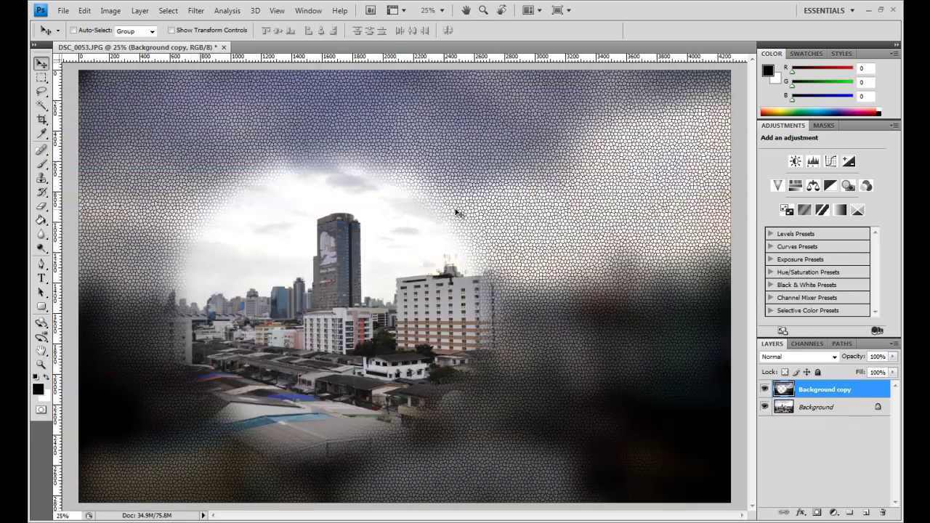
pyautogui.hotkey('ctrl', 'z')
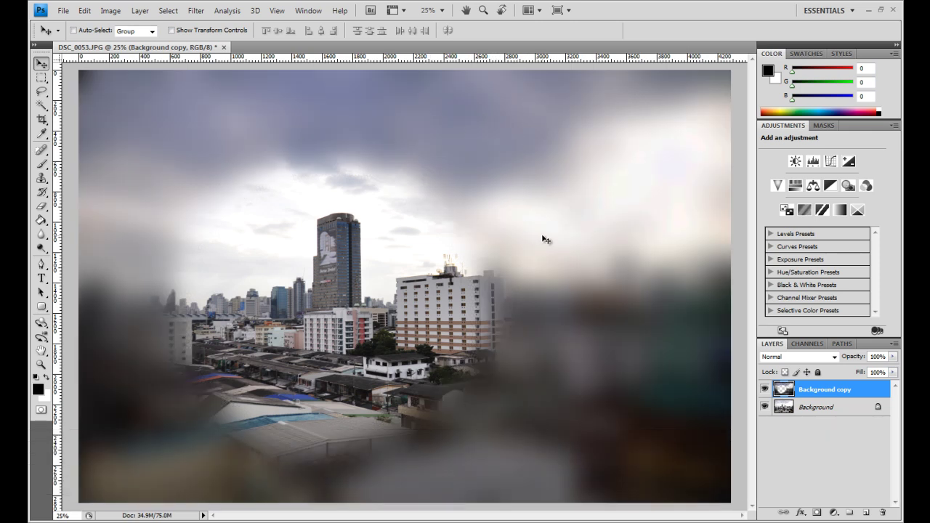
pyautogui.click(110, 10)
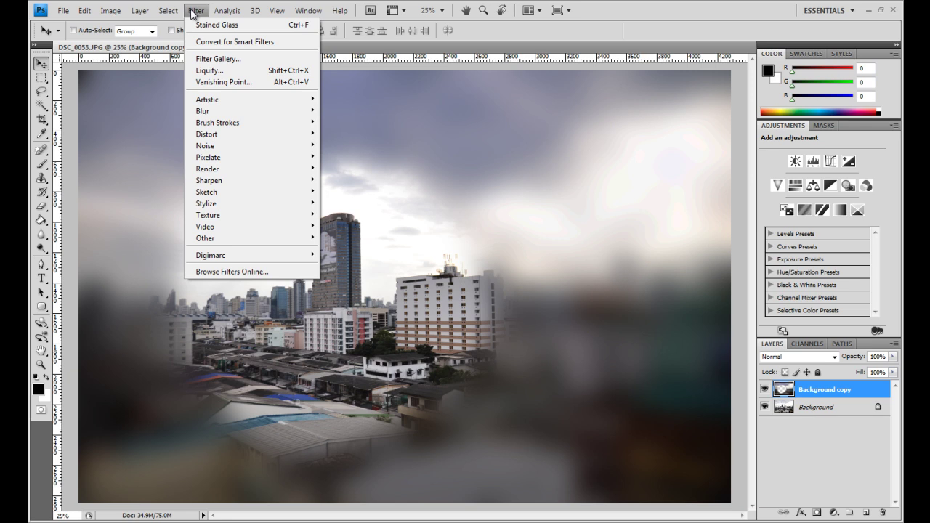
pyautogui.moveTo(167, 13)
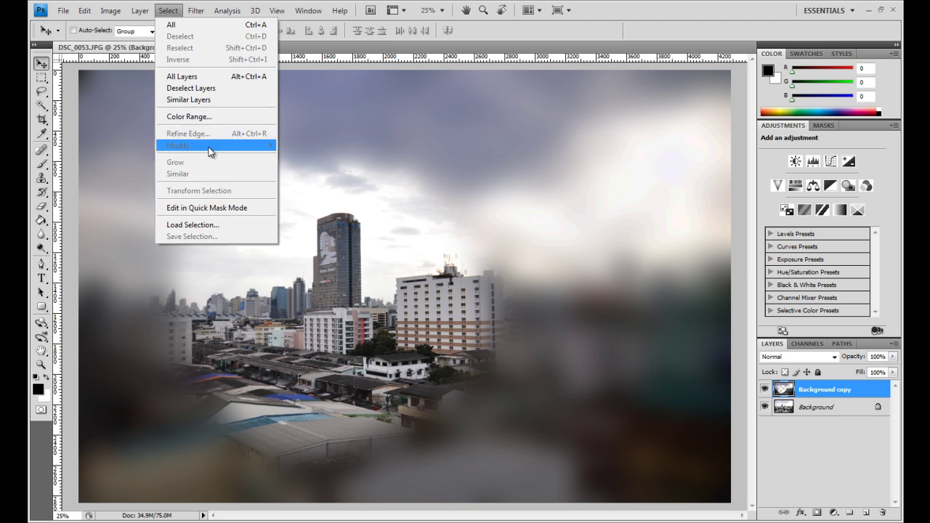
pyautogui.press('Escape')
pyautogui.click(227, 10)
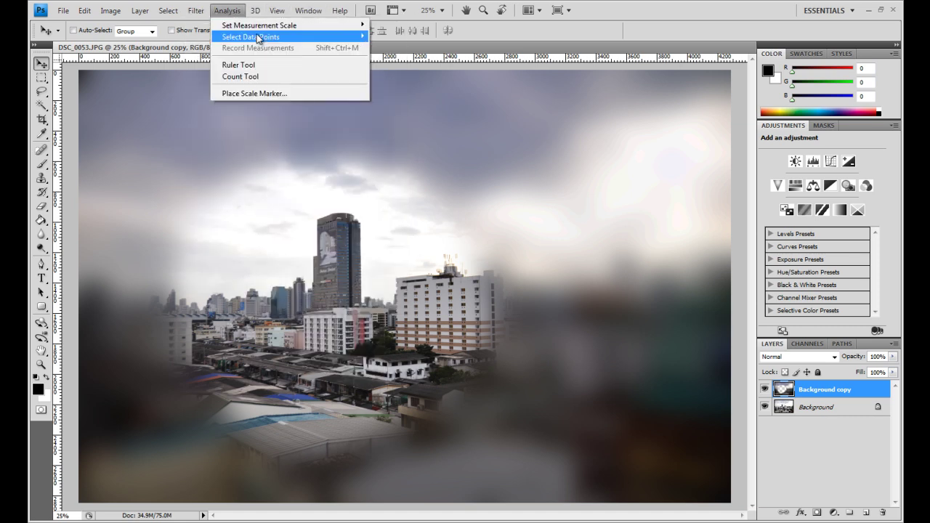
pyautogui.click(471, 290)
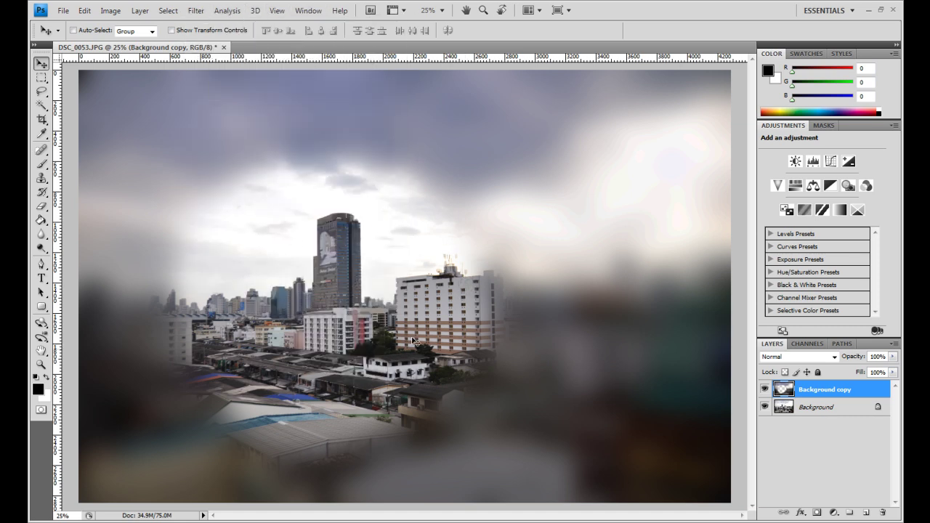